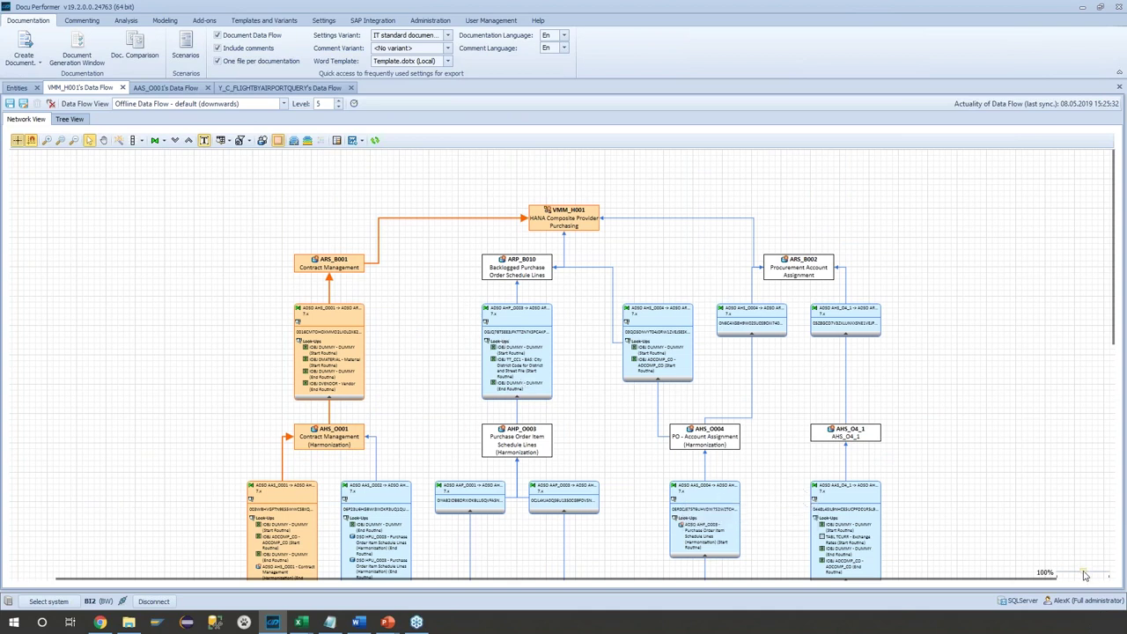
# Zoom the VMM_H001 network diagram to 110% and look over its data flow.
pyautogui.moveTo(1083, 571); pyautogui.dragTo(1082, 572)
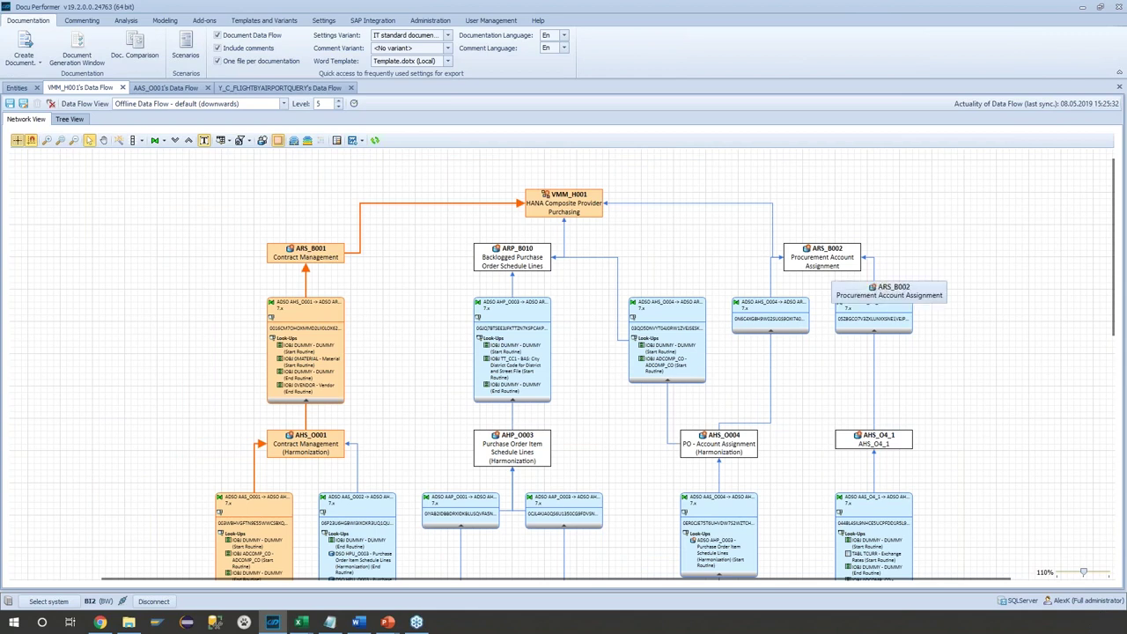
pyautogui.scroll(-2, 924, 380)
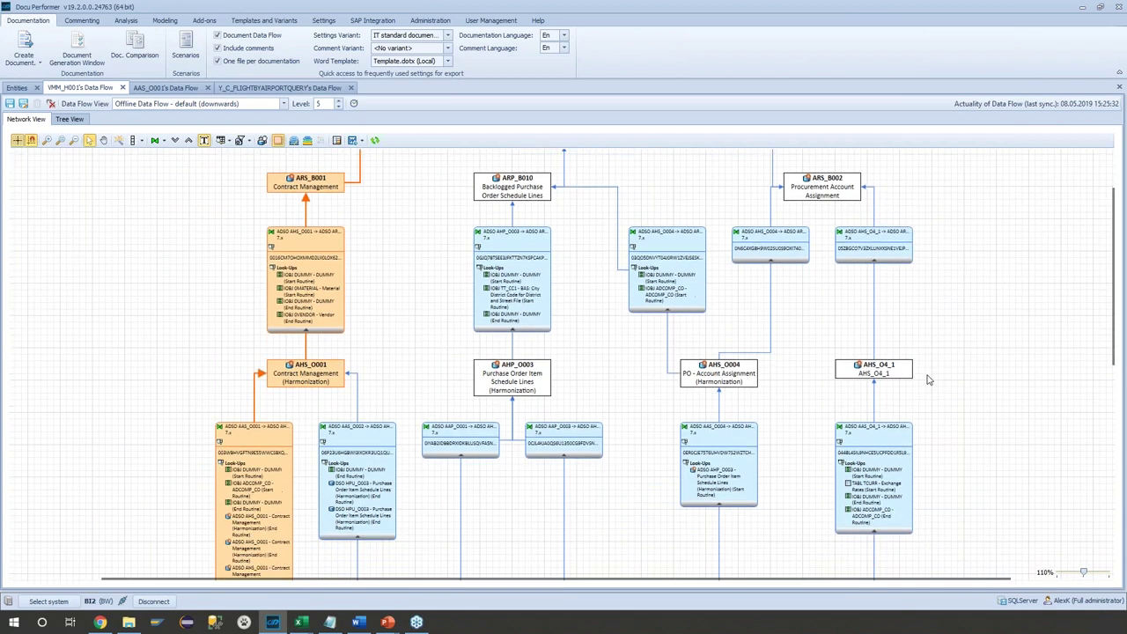
pyautogui.scroll(3, 924, 380)
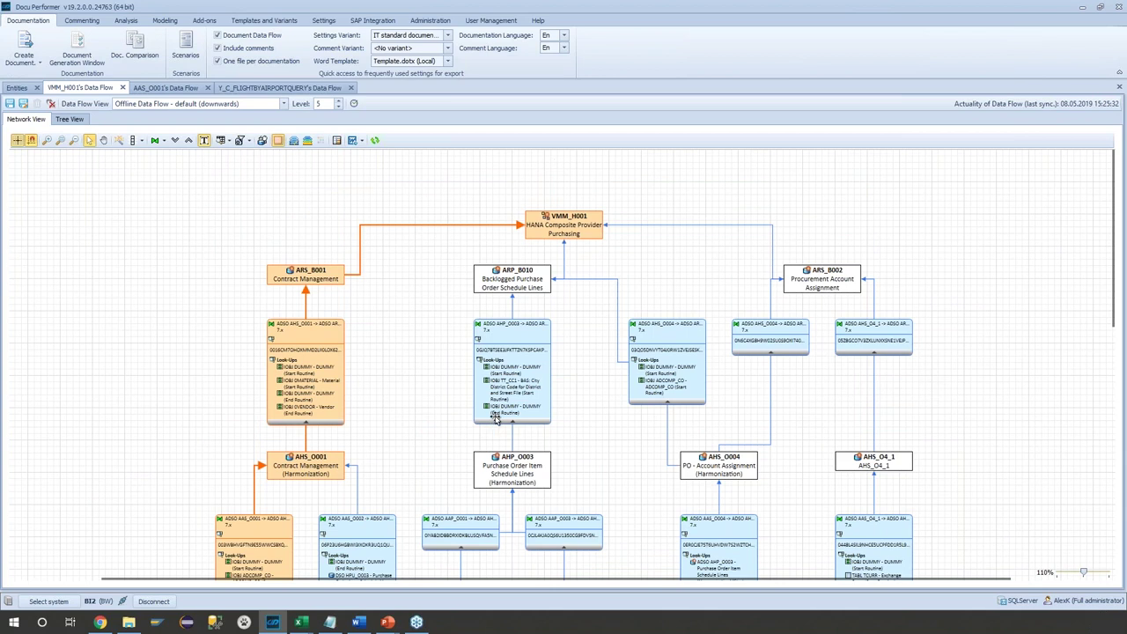
# Run a single-InfoObject mapping analysis for 0CALDAY (Calendar day) in the tree view of VMM_H001's data flow.
pyautogui.click(78, 121)
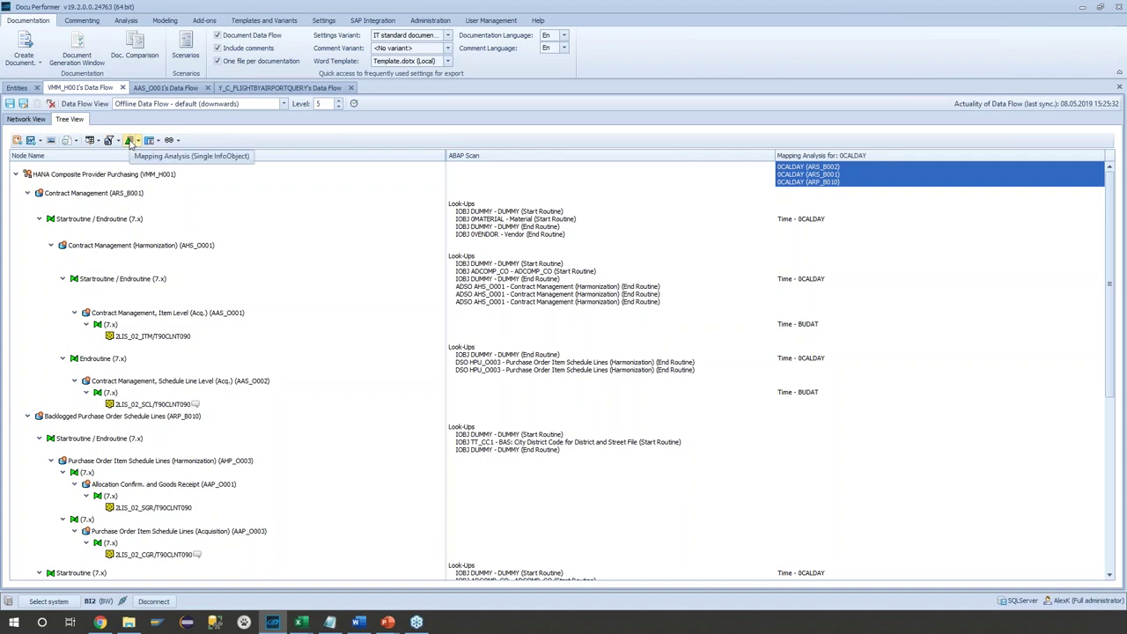
pyautogui.click(130, 142)
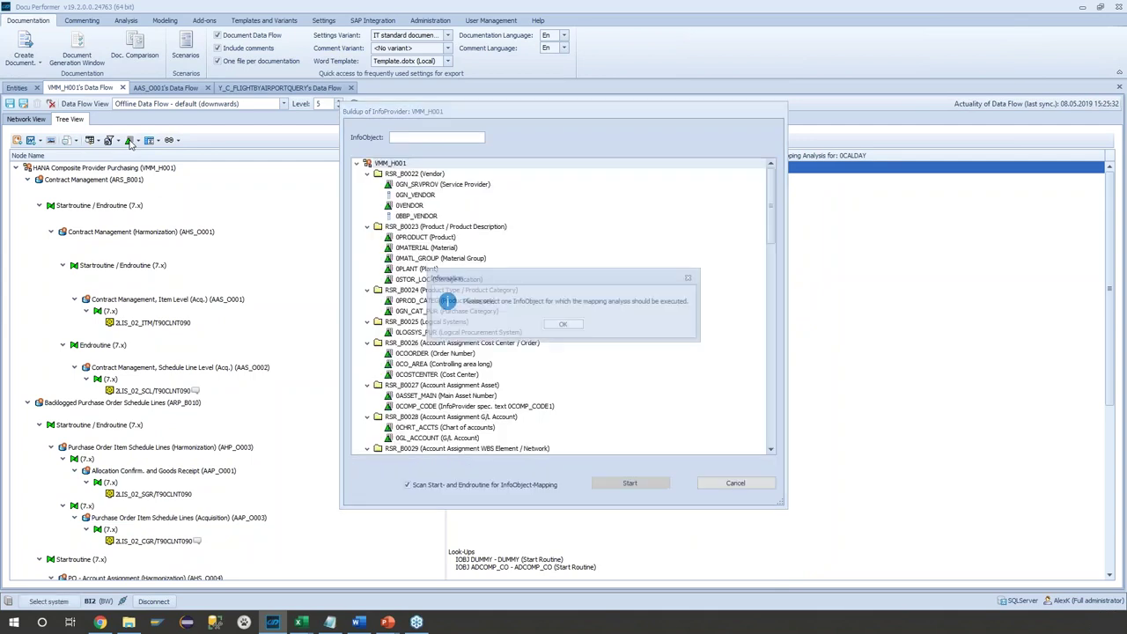
pyautogui.click(568, 323)
pyautogui.click(404, 138)
pyautogui.write('0cal')
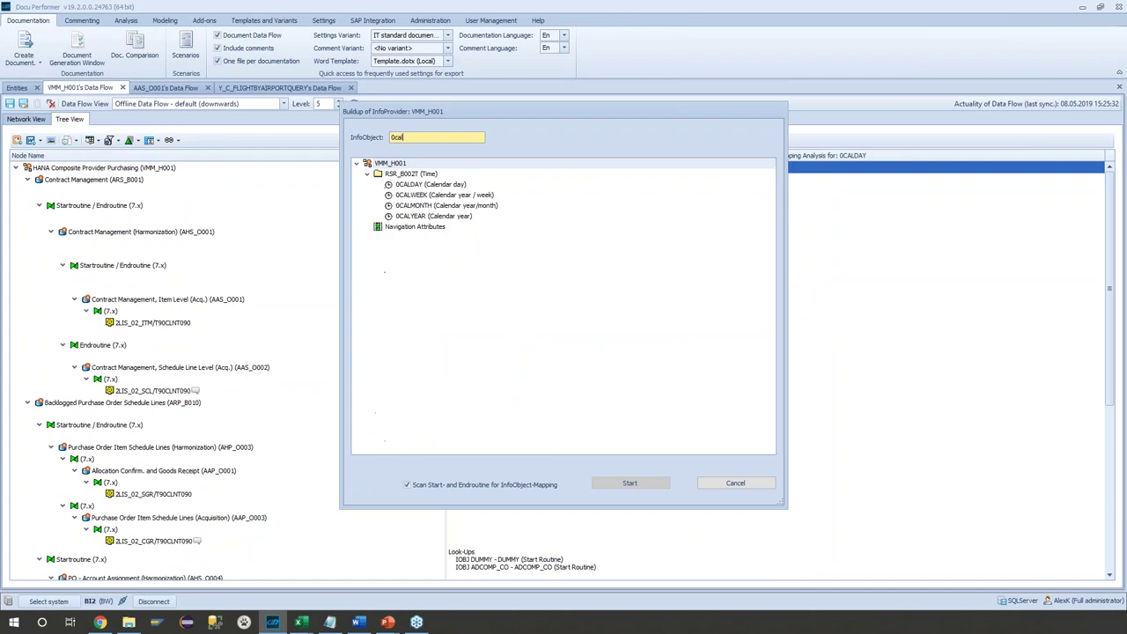
pyautogui.write('day')
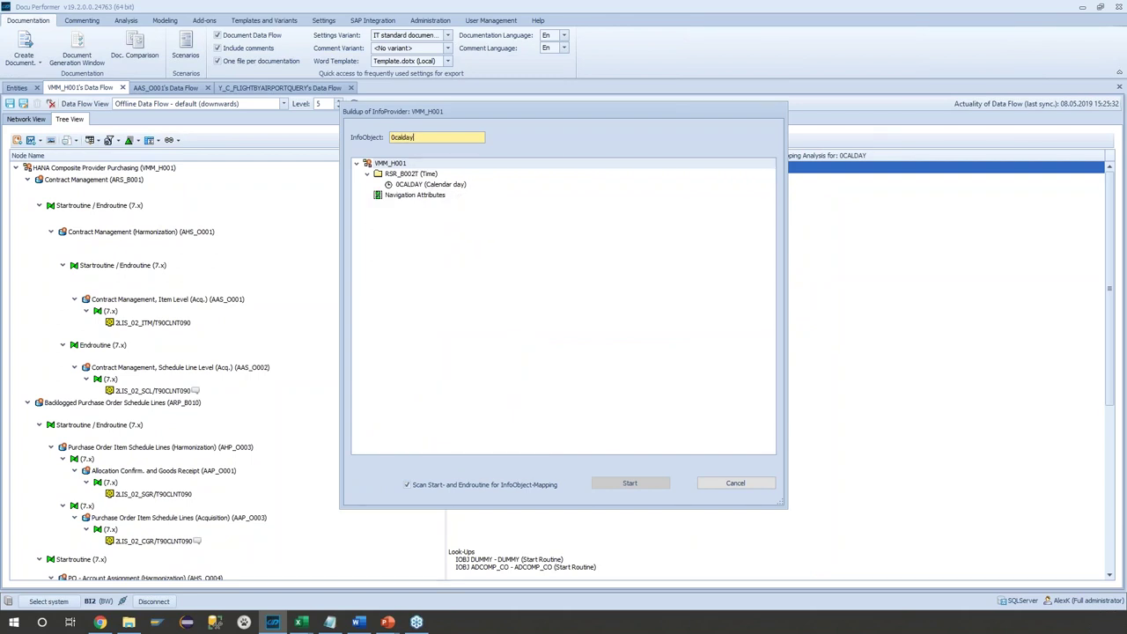
pyautogui.click(391, 185)
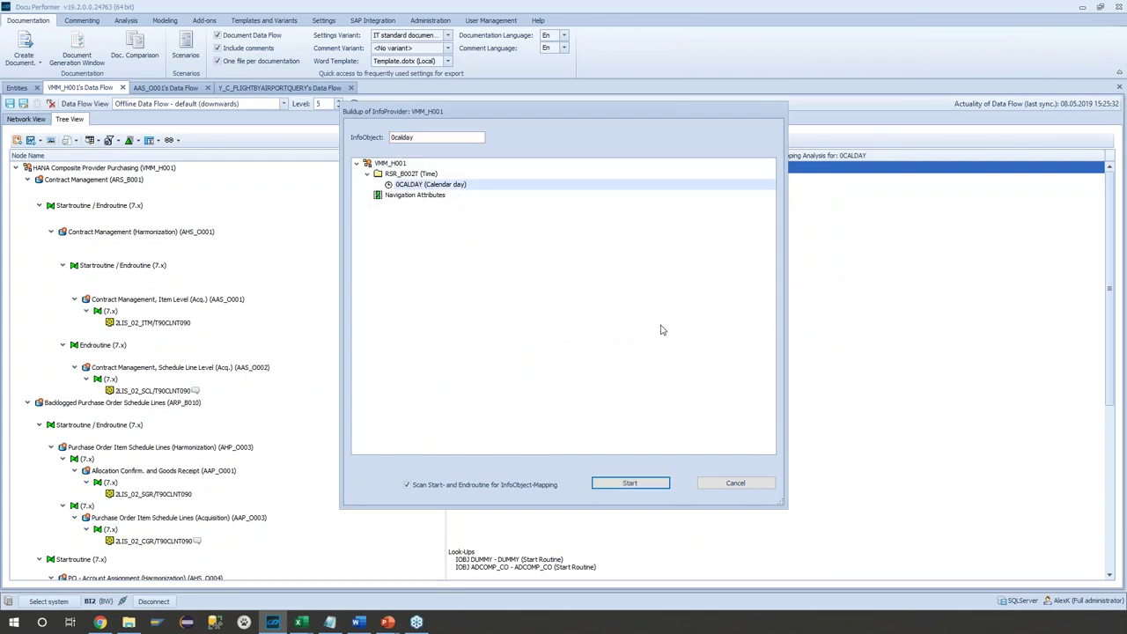
pyautogui.click(630, 483)
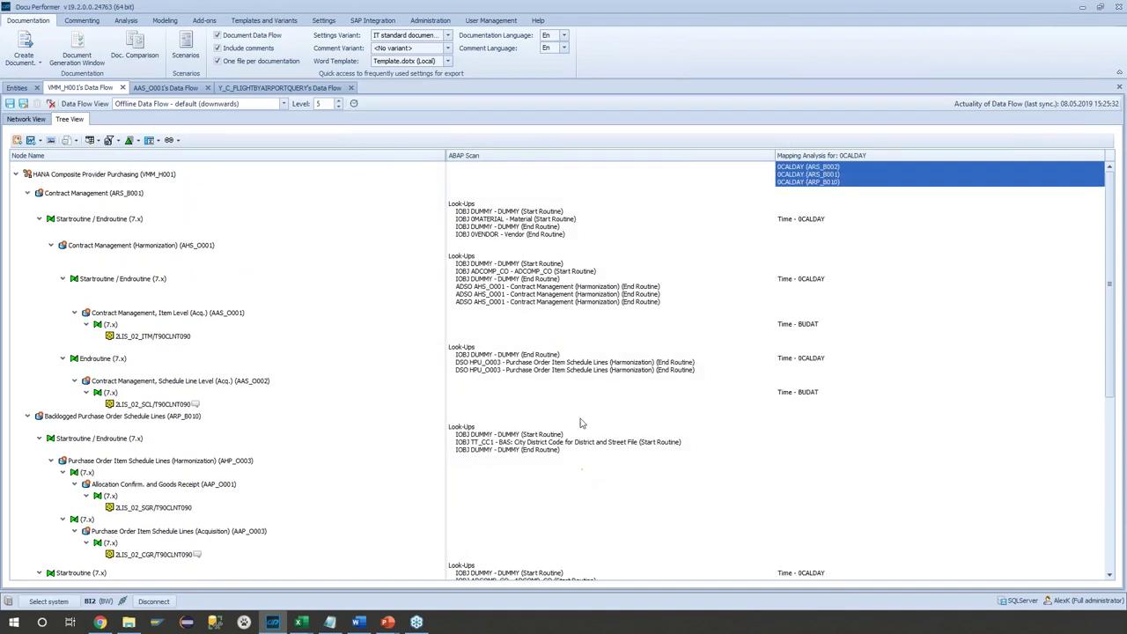
# Trace the 0CALDAY mapping through each transformation, from Contract Management (ARS_B001) down to the lowest DataSources in the tree.
pyautogui.click(822, 225)
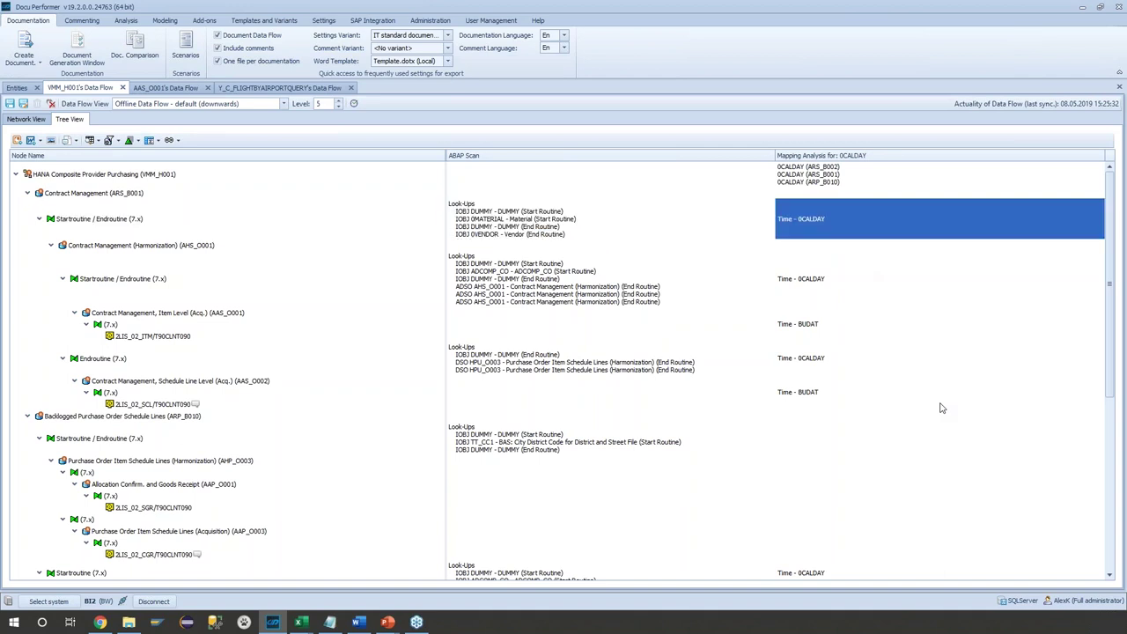
pyautogui.press('Down')
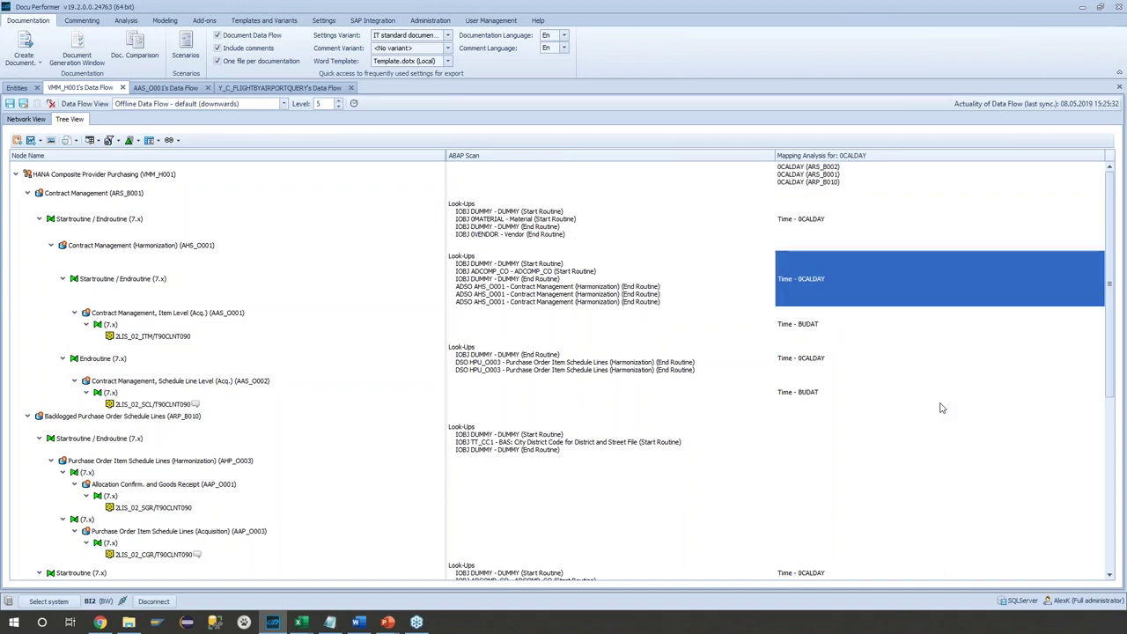
pyautogui.press('Down')
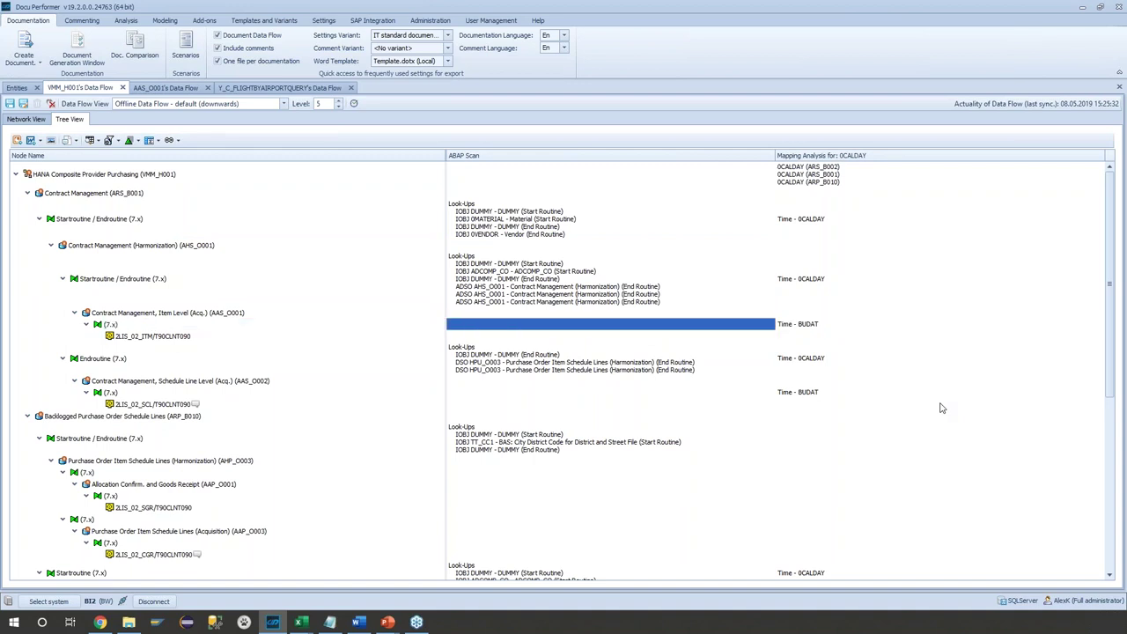
pyautogui.press('Down')
pyautogui.press('Down')
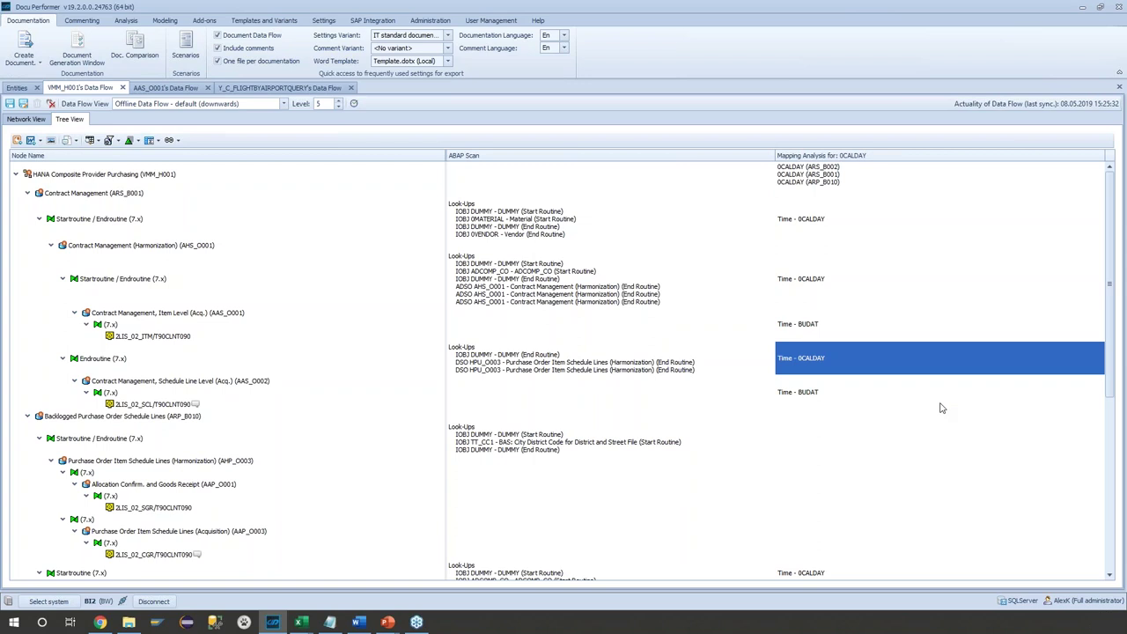
pyautogui.scroll(-5, 897, 449)
pyautogui.scroll(5, 841, 480)
pyautogui.scroll(-5, 851, 425)
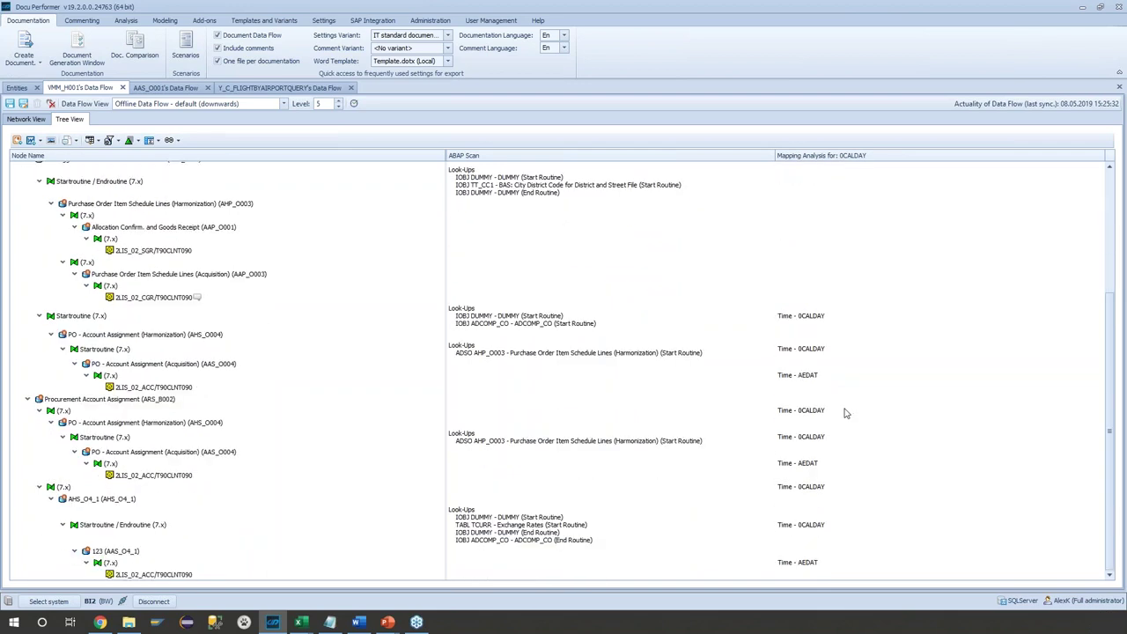
# Show the analysis options, including Where-Used Analysis, for the AEDAT mapping below PO - Account Assignment (Acquisition) in the Backlogged Purchase Order Schedule Lines branch.
pyautogui.rightClick(803, 379)
pyautogui.moveTo(849, 441)
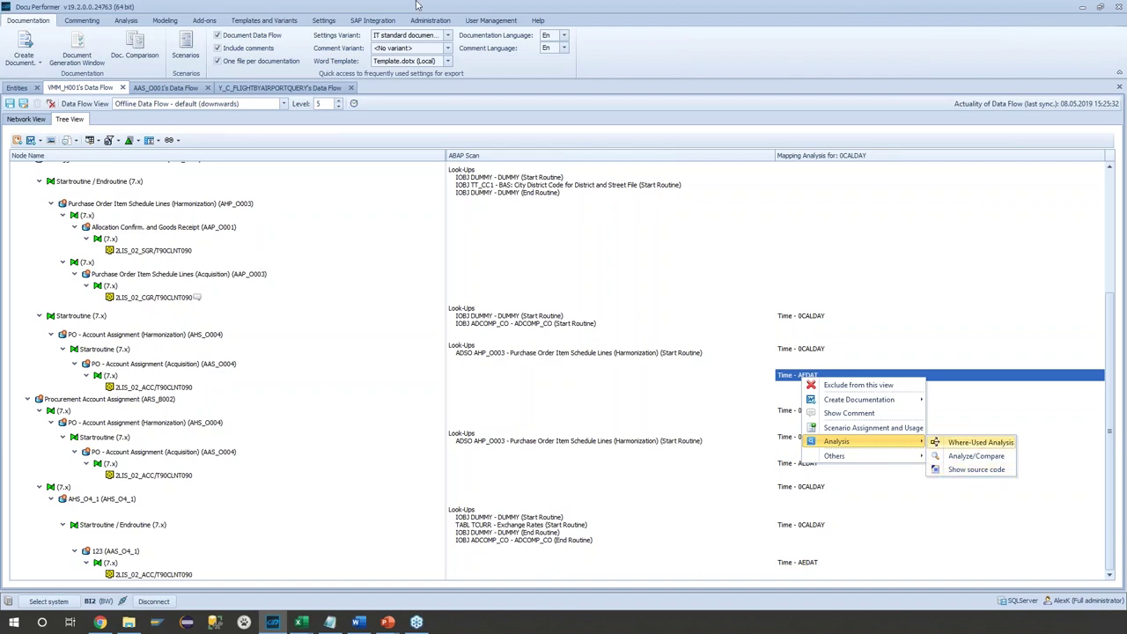
pyautogui.click(979, 442)
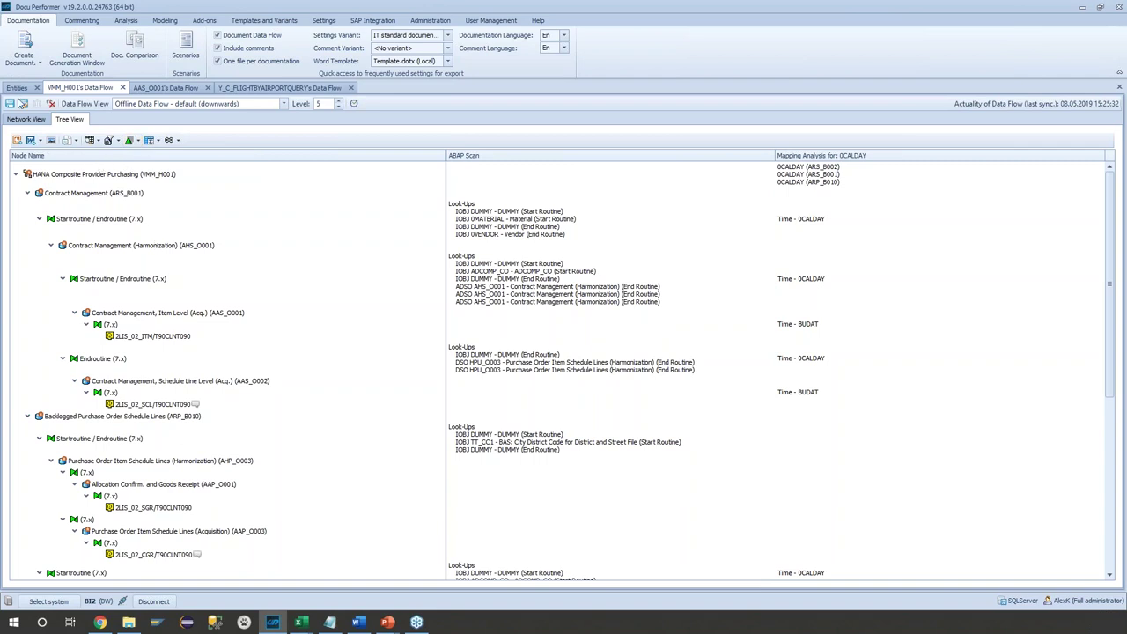
# Show the actions available for the HANA composite provider VMM_H001 in the entities list.
pyautogui.click(17, 91)
pyautogui.rightClick(322, 203)
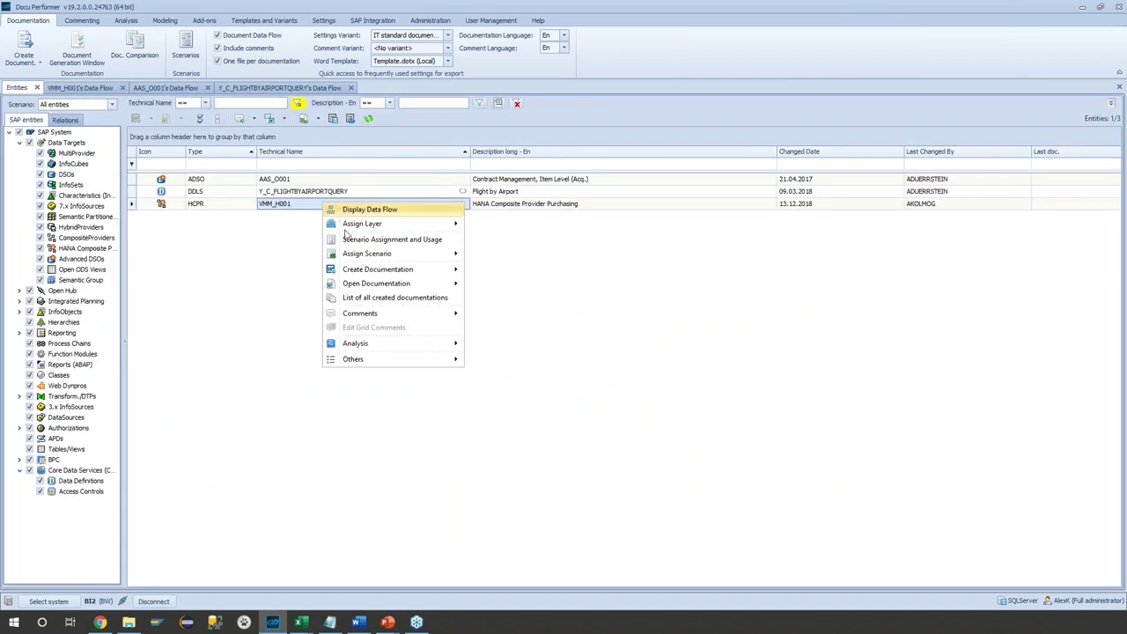
pyautogui.click(432, 452)
# Switch to the Excel workbook BW-Data Lineage-20190826-Doc_En-Com_En-BI2- DD (3).xlsx and show its Overview sheet.
pyautogui.moveTo(300, 622)
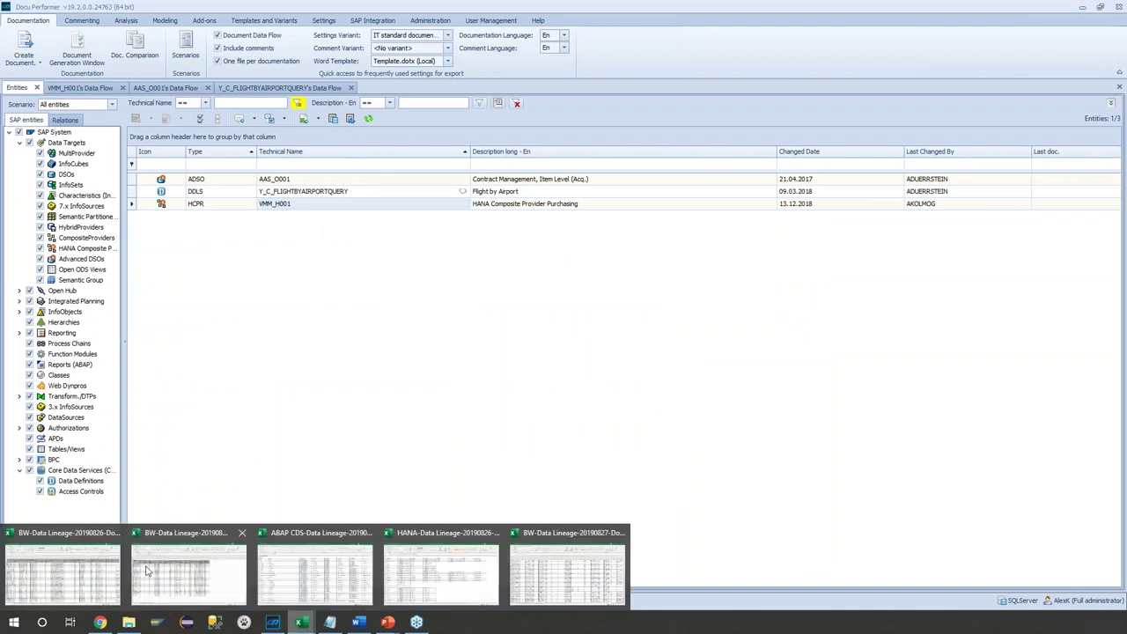
pyautogui.click(89, 583)
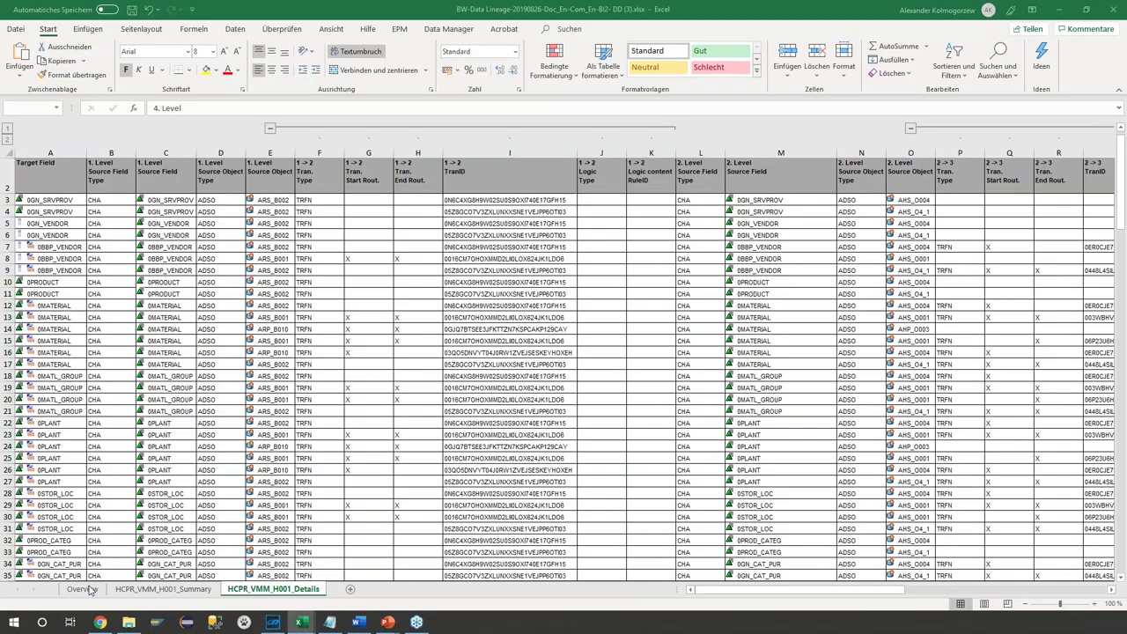
pyautogui.click(84, 589)
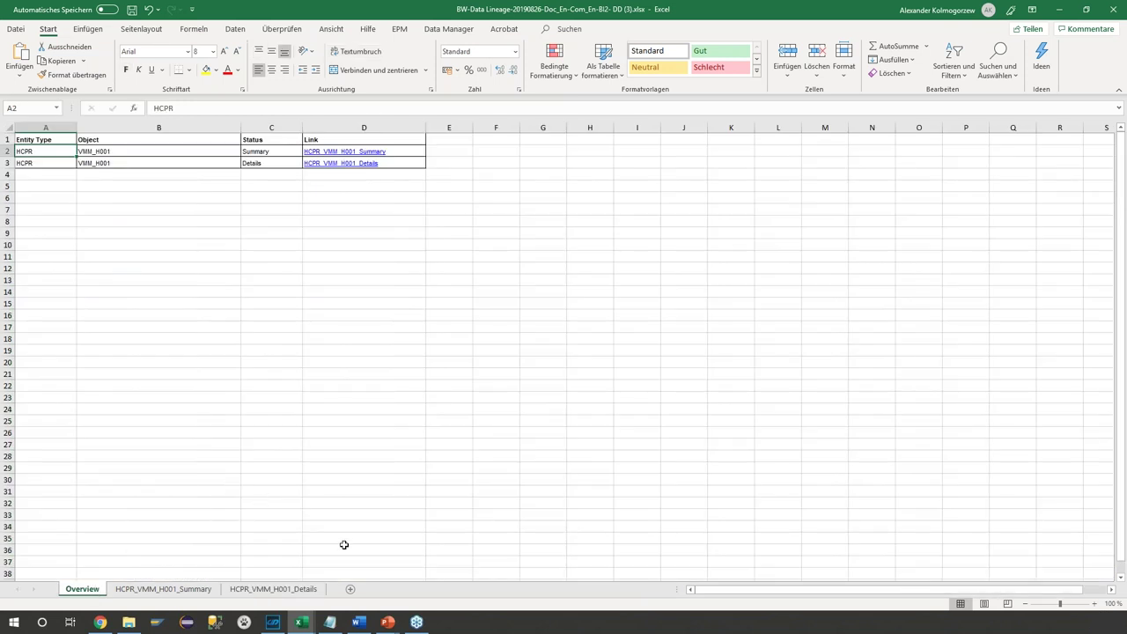
# Switch back to Docu Performer and show the lower part of VMM_H001's data flow in the network view.
pyautogui.click(275, 623)
pyautogui.click(88, 88)
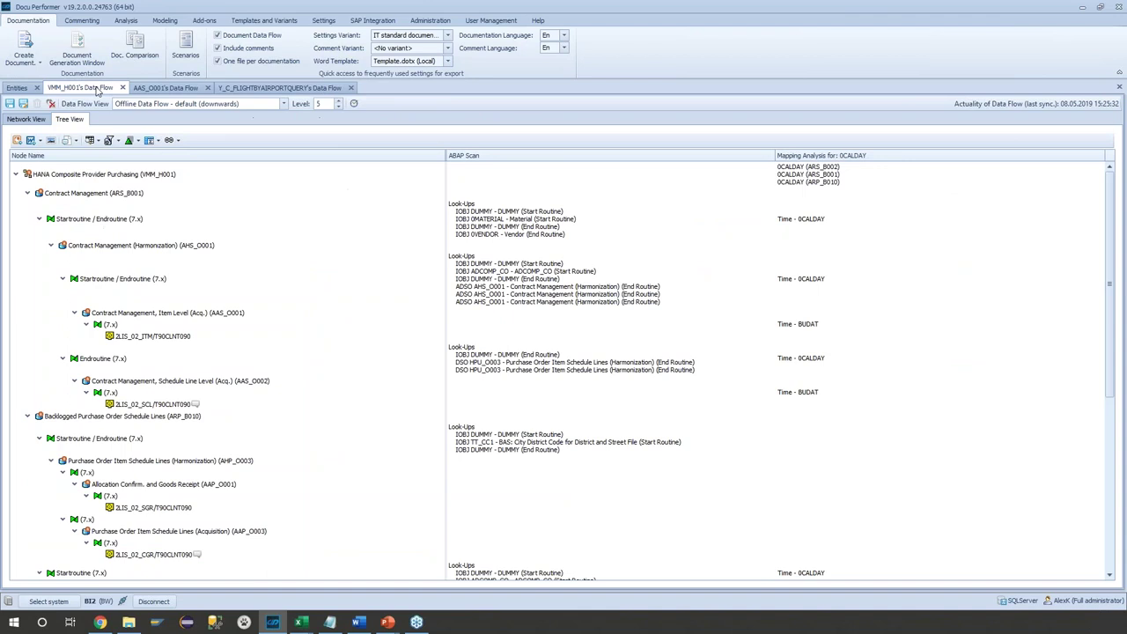
pyautogui.click(26, 119)
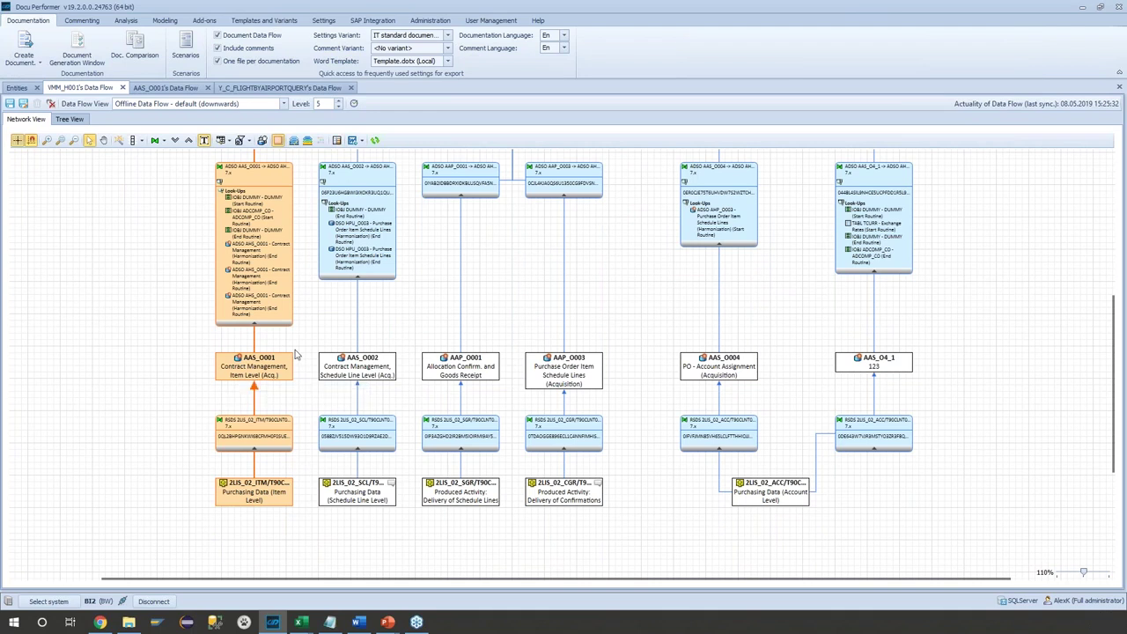
# Switch to the Excel workbook ending in DD (4).xlsx and follow the Overview link to the ADSO_AAS_O001_Summary sheet.
pyautogui.click(299, 621)
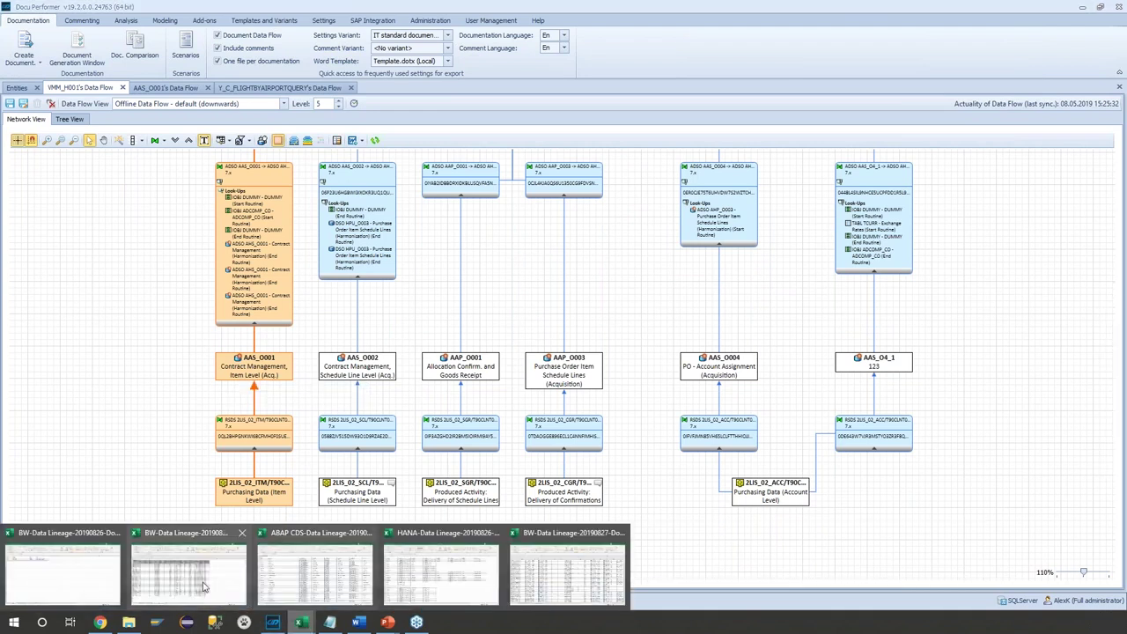
pyautogui.click(203, 585)
pyautogui.click(95, 589)
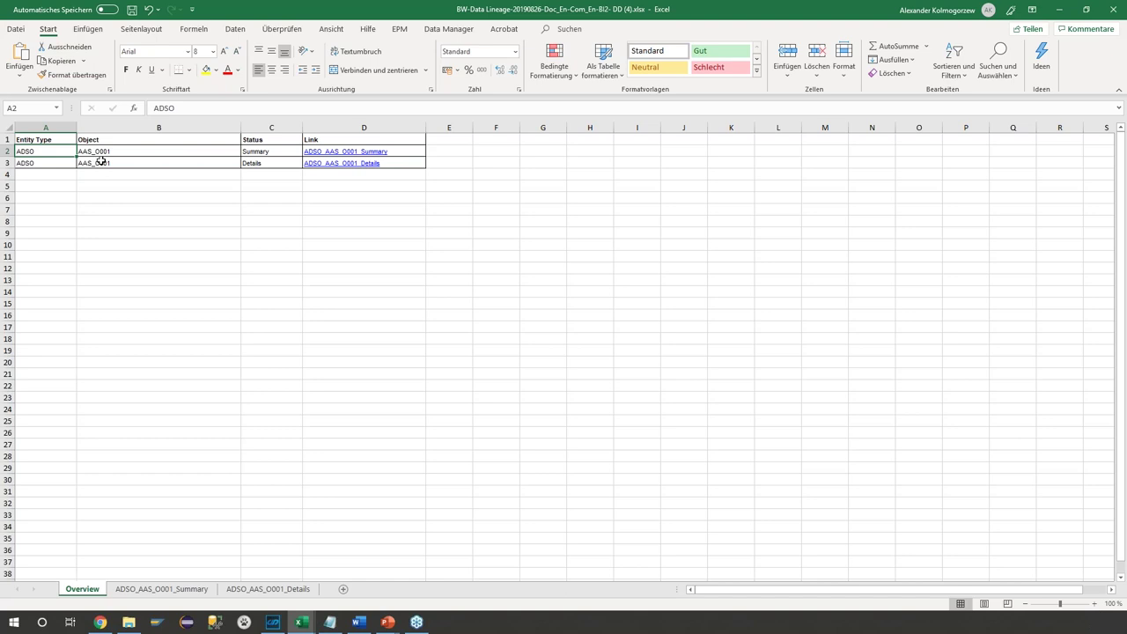
pyautogui.click(334, 154)
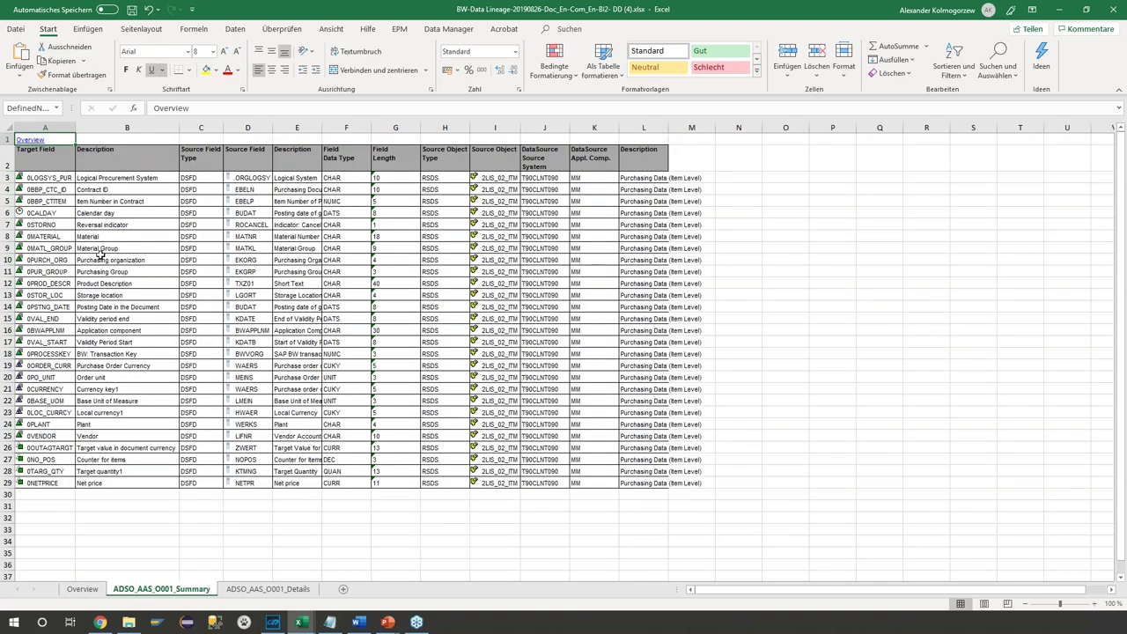
# Examine the 0LOGSYS_PUR row of the summary, checking its target field, source field, source object and source system.
pyautogui.click(42, 179)
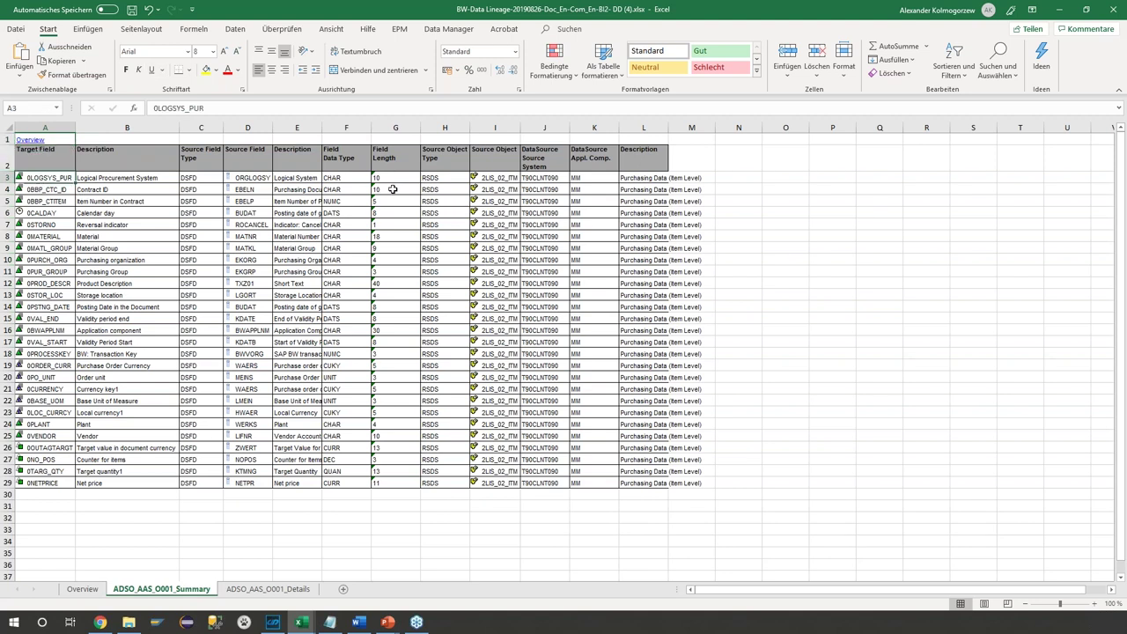
pyautogui.click(451, 178)
pyautogui.click(489, 182)
pyautogui.click(524, 176)
pyautogui.click(508, 179)
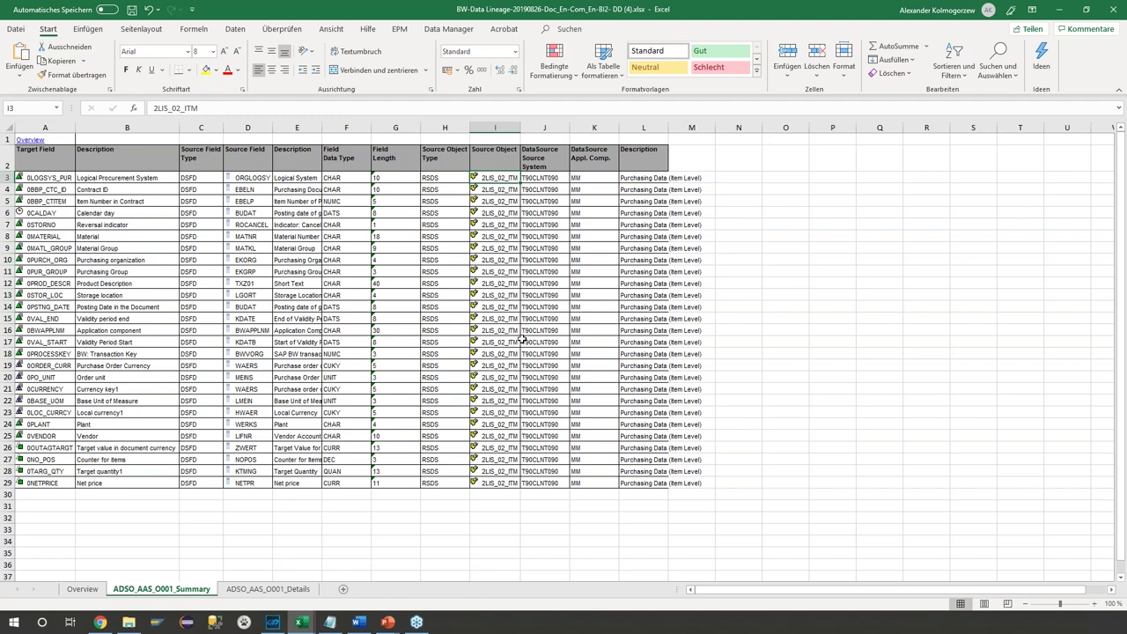
pyautogui.click(261, 179)
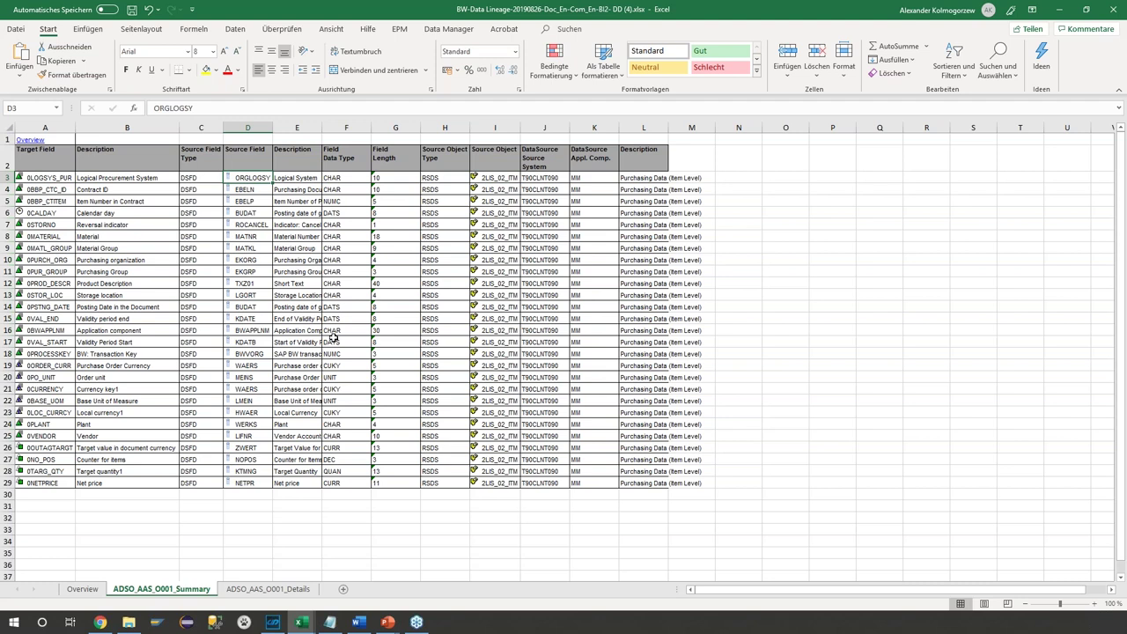
# Fit the TranID column's width to its content on the ADSO_AAS_O001_Details sheet.
pyautogui.click(253, 591)
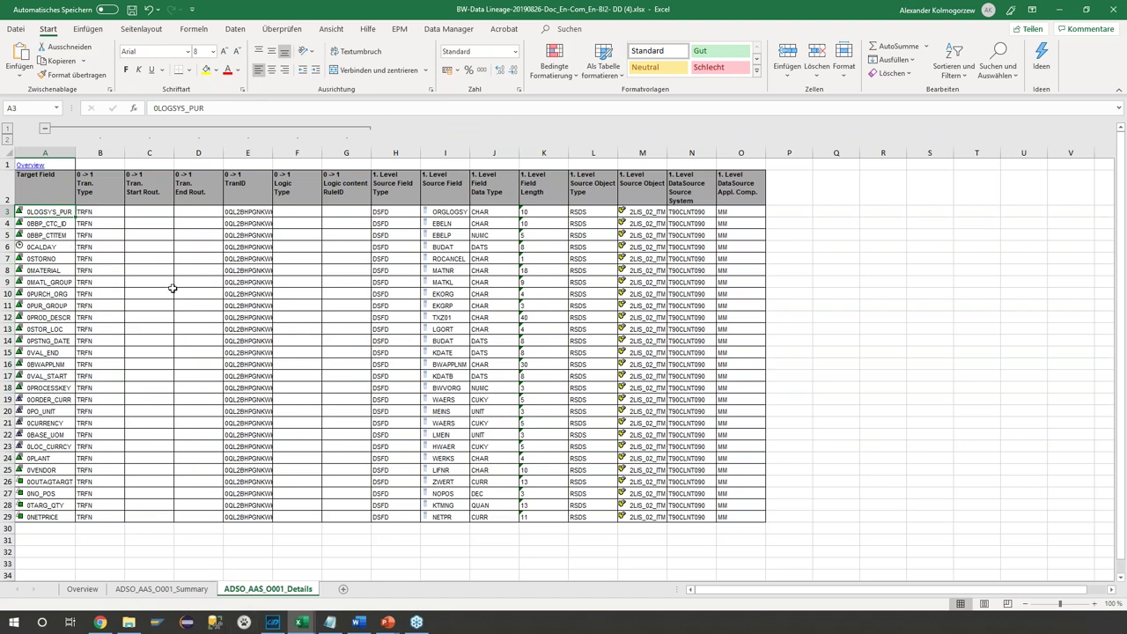
pyautogui.click(240, 214)
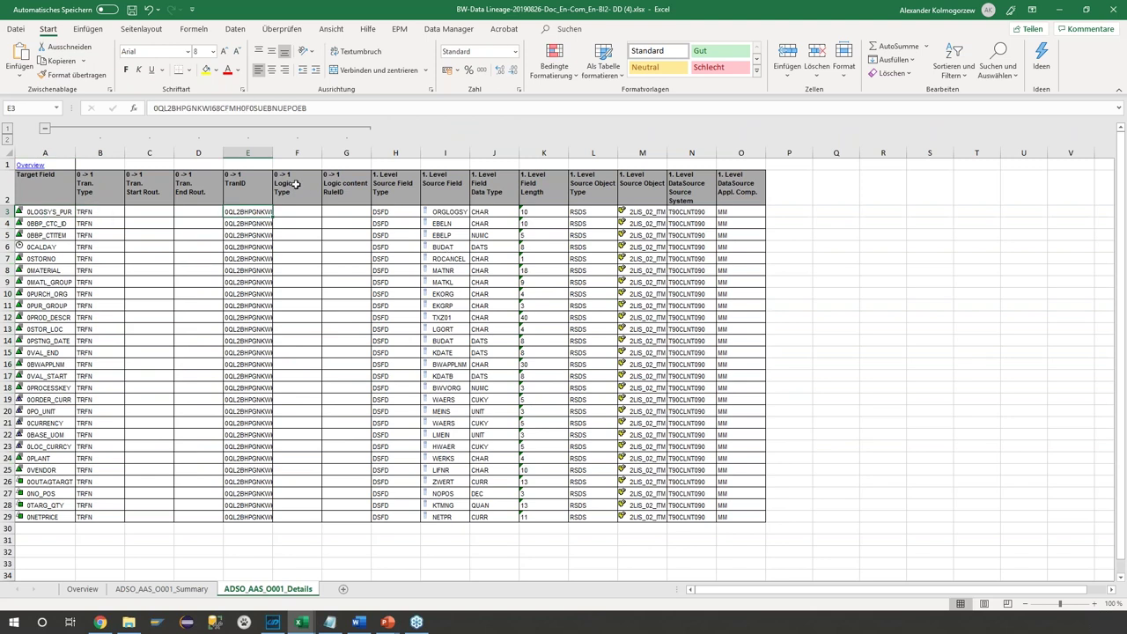
pyautogui.hotkey('alt', 'h')
pyautogui.press('o')
pyautogui.press('i')
# Switch to the Excel workbook ending in DD (3).xlsx and show its HCPR_VMM_H001_Details sheet.
pyautogui.moveTo(300, 622)
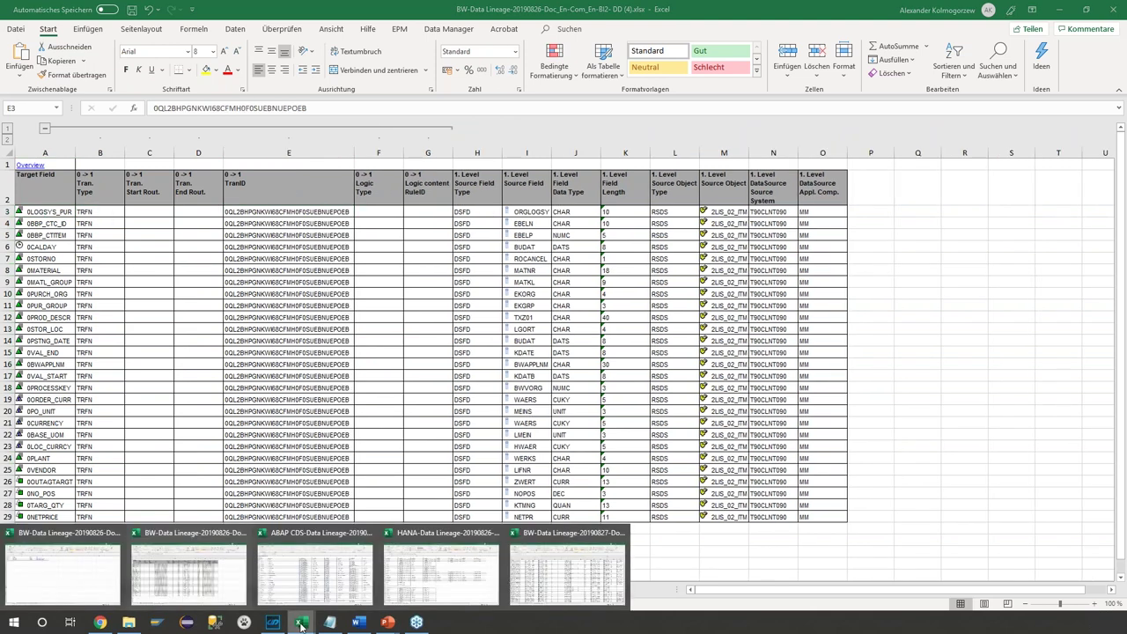
pyautogui.click(101, 576)
pyautogui.click(273, 588)
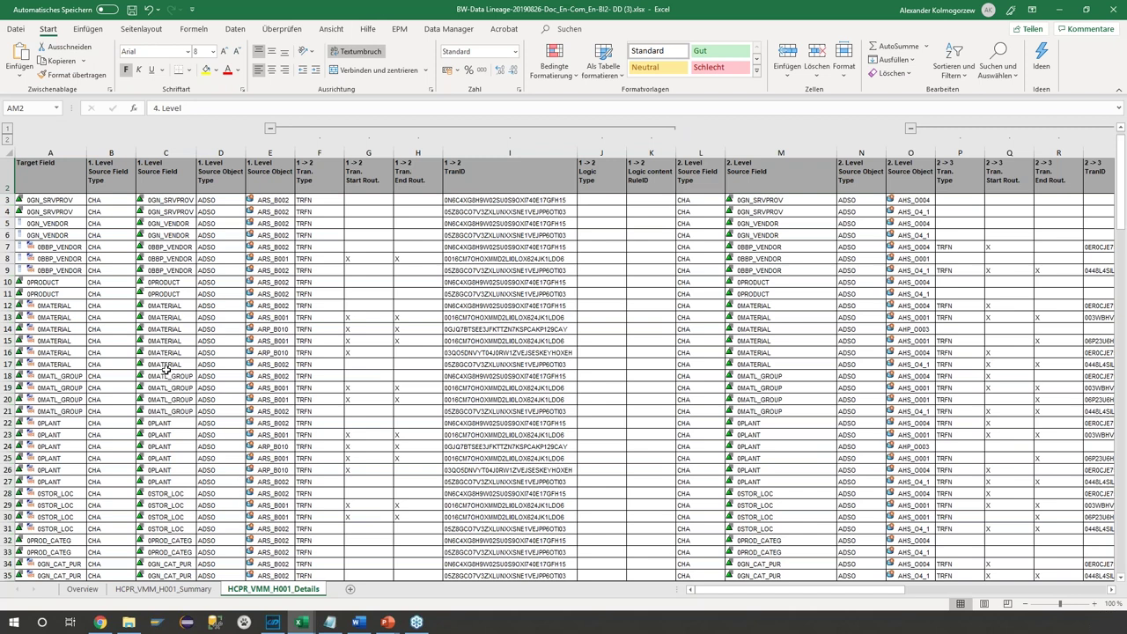
# Examine the first 0BBP_VENDOR row from its target field through the first-level source field to the source object.
pyautogui.click(70, 248)
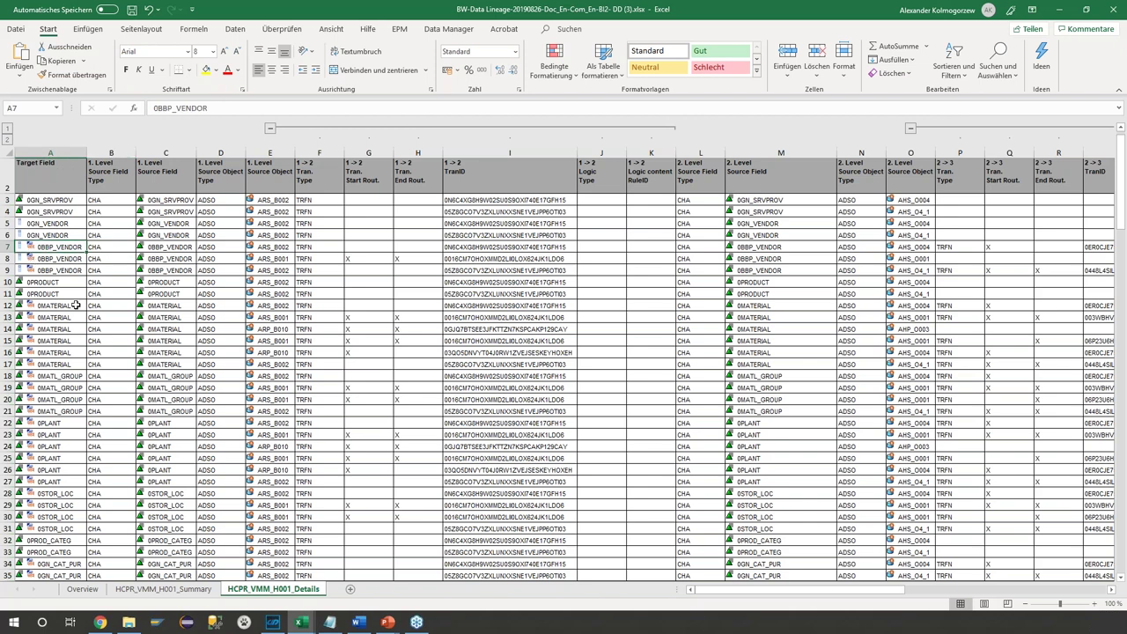
pyautogui.press('Right')
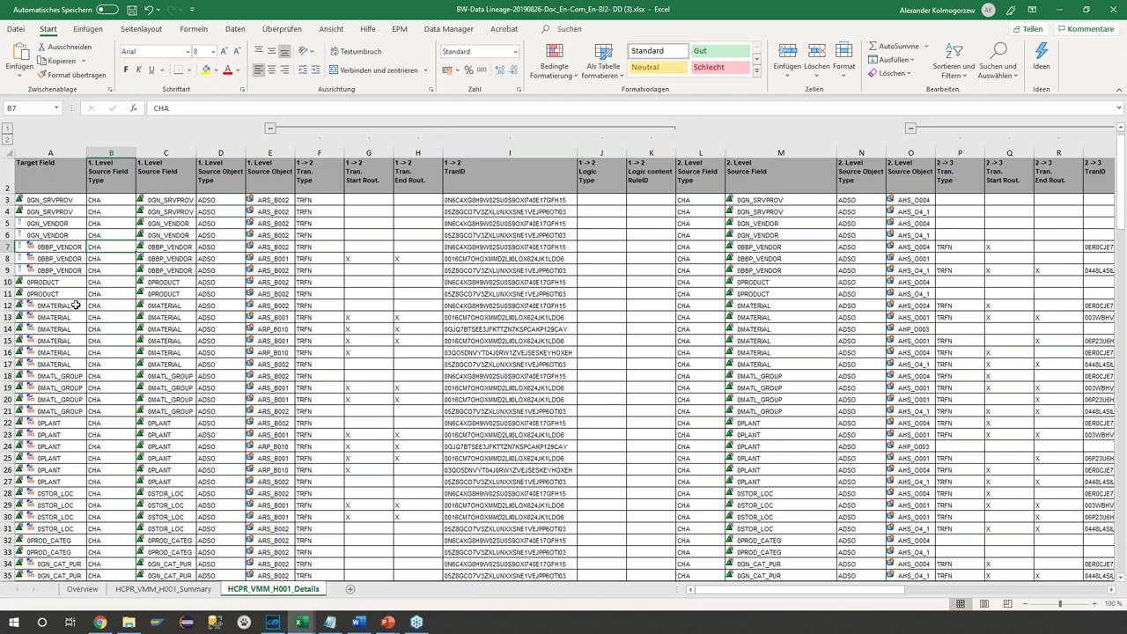
pyautogui.press('Right')
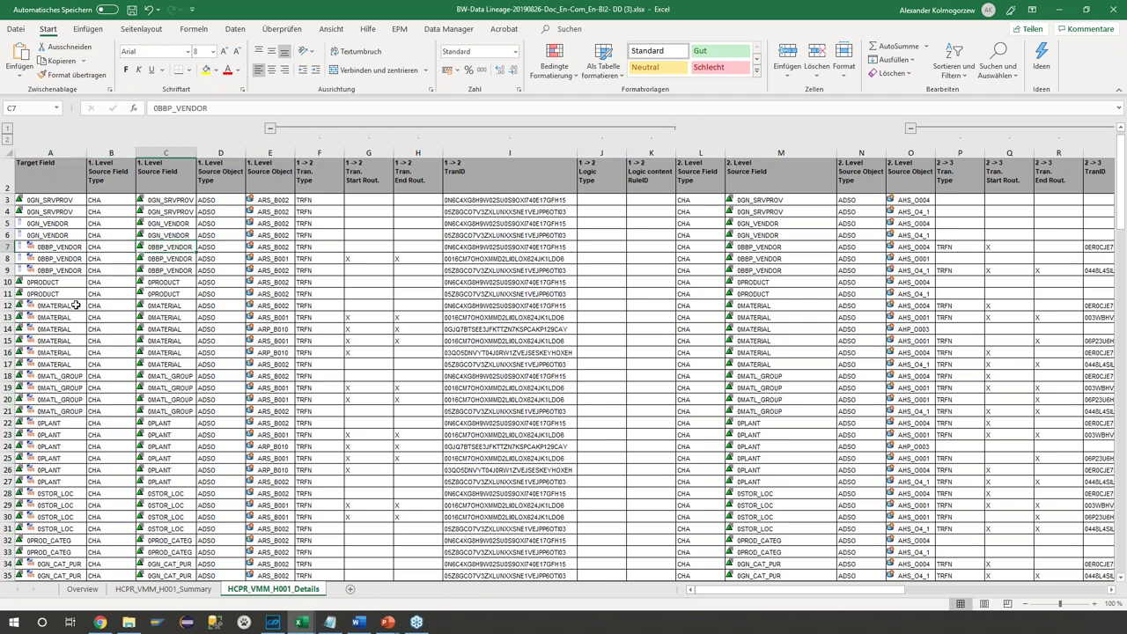
pyautogui.press('Right')
pyautogui.press('Right')
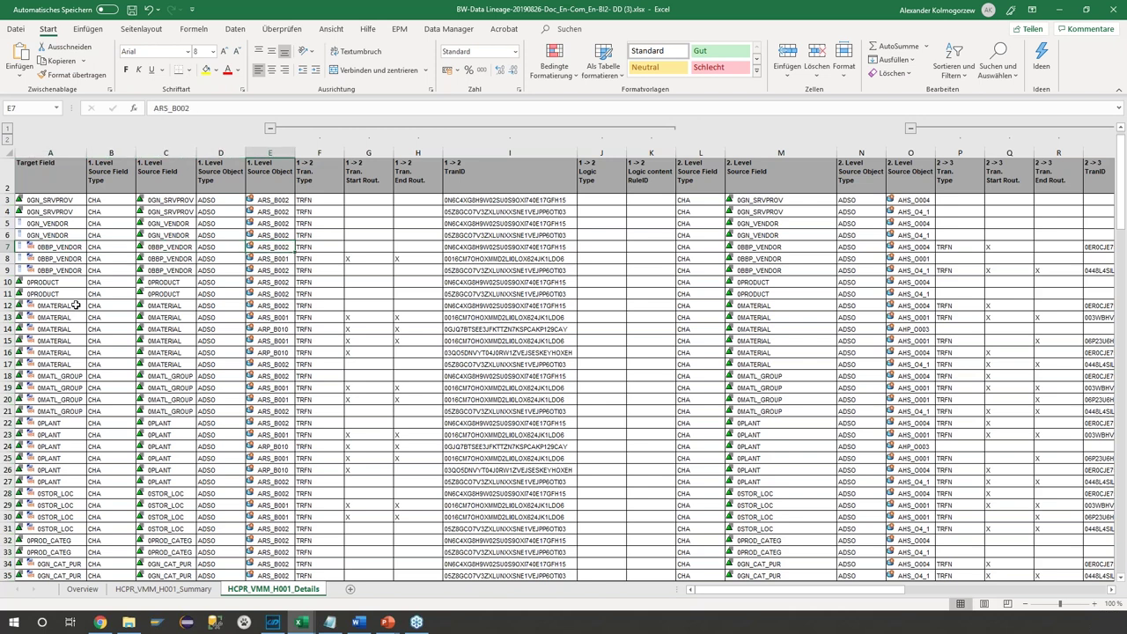
# Check the 0BBP_VENDOR row for source object ARS_B001, following its 1 -> 2 transformation type, start routine, end routine and TranID.
pyautogui.press('Down')
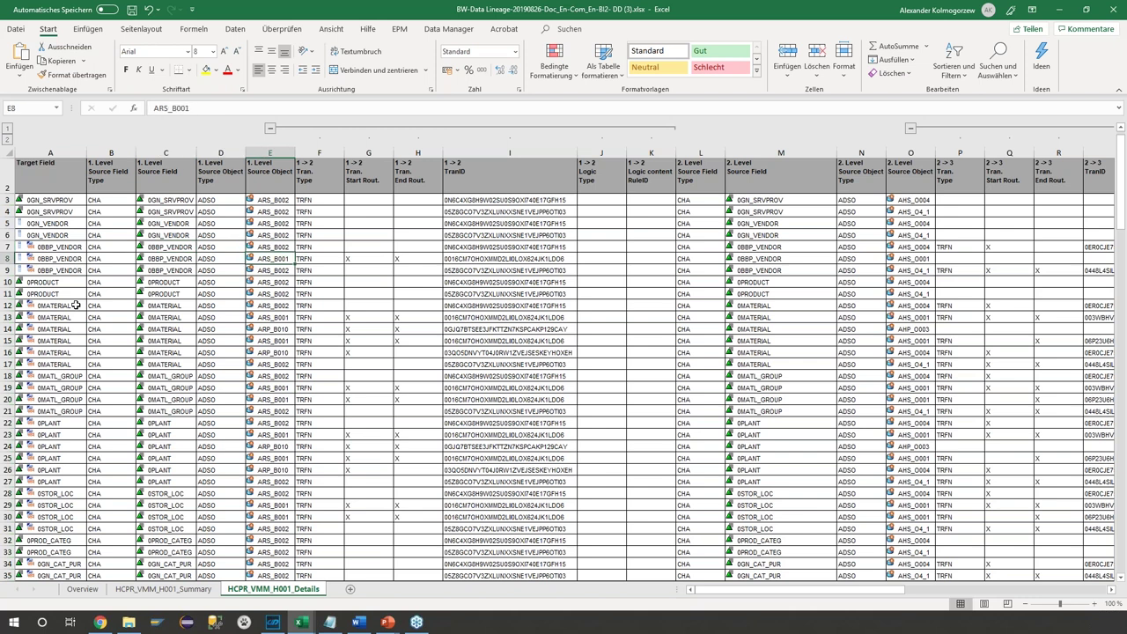
pyautogui.press('Right')
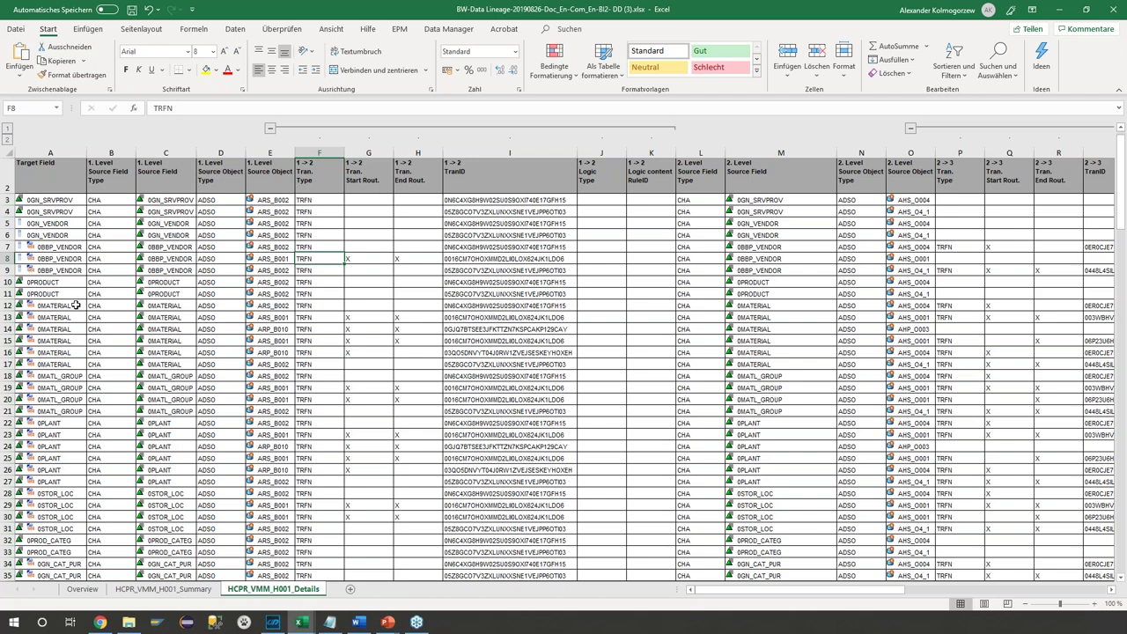
pyautogui.press('Right')
pyautogui.press('Right')
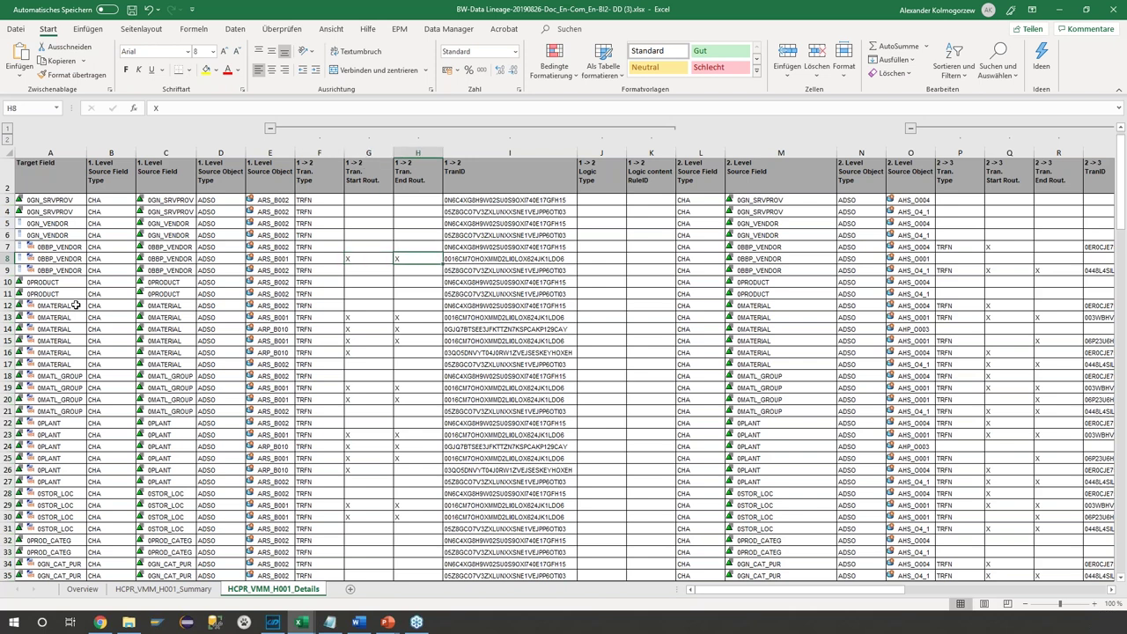
pyautogui.press('Right')
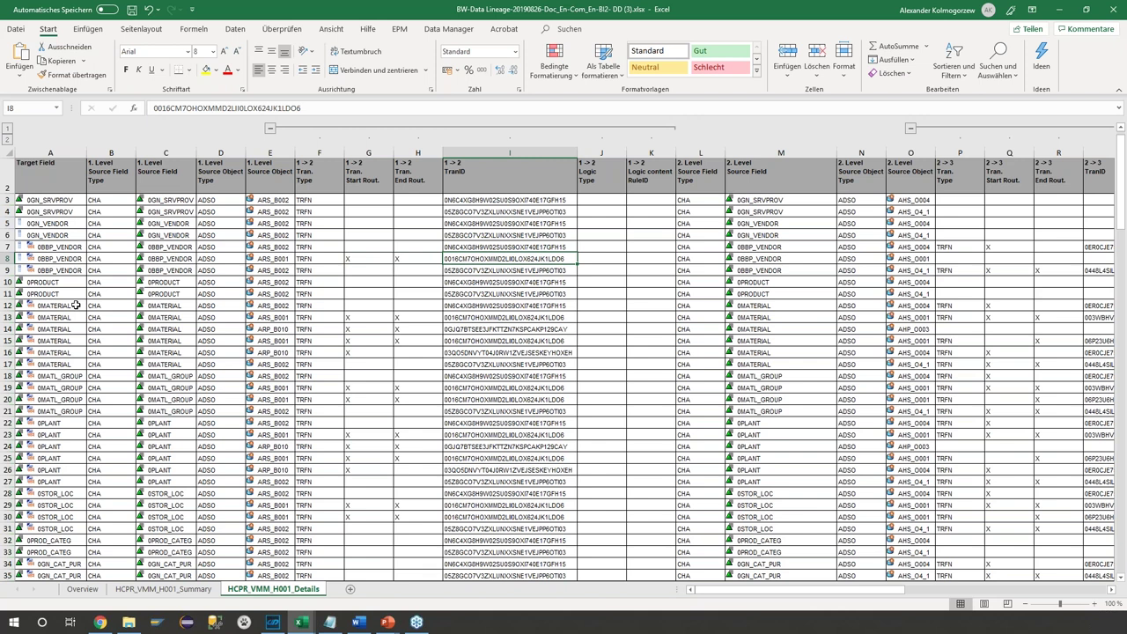
# Examine the 1 -> 2 Logic Type and Logic content RuleID cells in row 8.
pyautogui.press('Right')
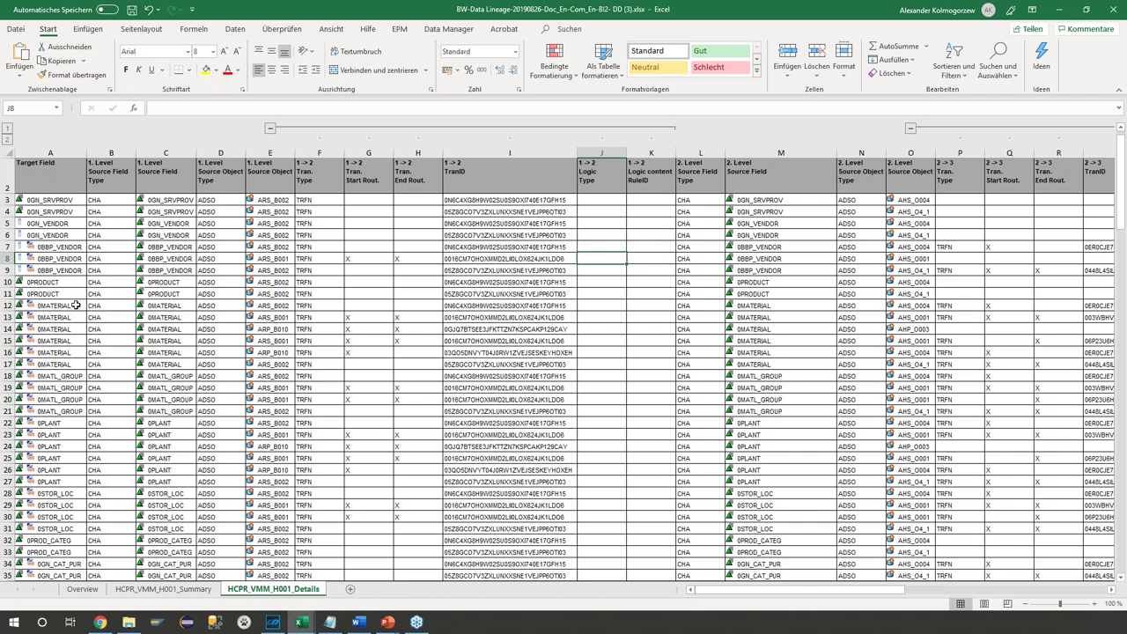
pyautogui.press('Right')
pyautogui.press('Left')
pyautogui.press('Right')
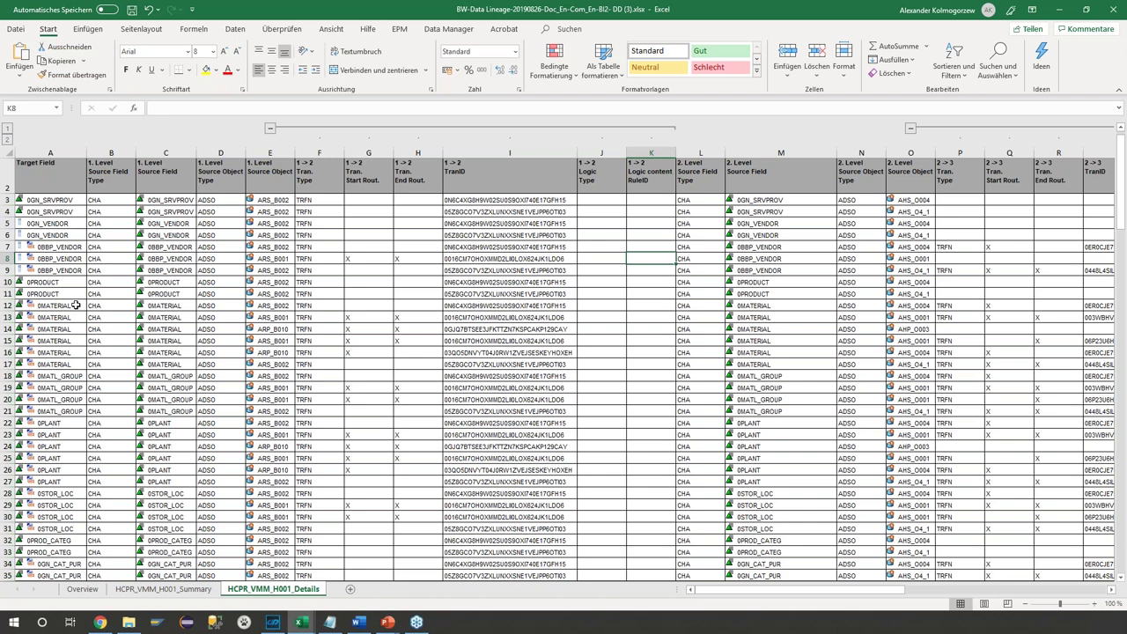
pyautogui.press('Left')
pyautogui.press('Right')
# Examine row 8's second-level source field, source object type and source object, up to the 2 -> 3 transformation type.
pyautogui.press('Right')
pyautogui.press('Right')
pyautogui.press('Right')
pyautogui.press('Right')
pyautogui.press('Right')
pyautogui.press('Left')
pyautogui.press('Left')
pyautogui.press('Right')
pyautogui.press('Right')
pyautogui.press('Left')
pyautogui.press('Left')
pyautogui.press('Right')
pyautogui.press('Right')
# Follow row 8 through the third-level and fourth-level columns to the DataSource application component.
pyautogui.press('Right')
pyautogui.press('Right')
pyautogui.press('Right')
pyautogui.press('Right')
pyautogui.press('Right')
pyautogui.press('Right')
pyautogui.press('Right')
pyautogui.press('Right')
pyautogui.press('Right')
pyautogui.press('Right')
pyautogui.press('Right')
pyautogui.press('Right')
pyautogui.press('Right')
pyautogui.press('Right')
pyautogui.press('Right')
pyautogui.press('Right')
pyautogui.press('Right')
pyautogui.press('Right')
pyautogui.press('Right')
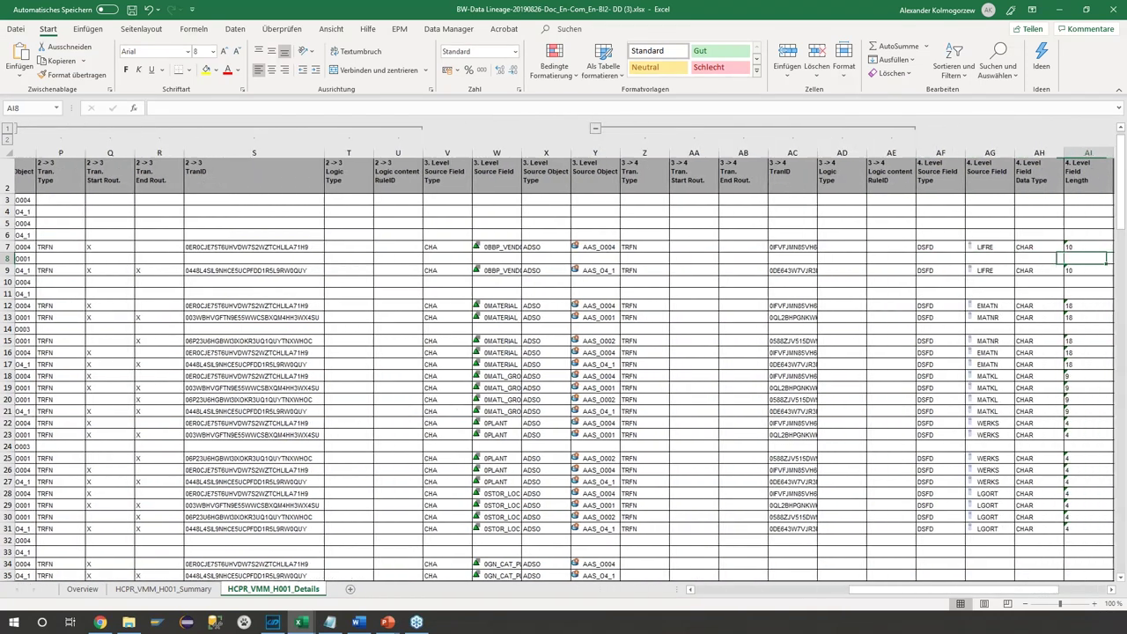
pyautogui.press('Right')
pyautogui.press('Right')
pyautogui.press('Right')
pyautogui.press('Right')
# Examine row 9's fourth-level field length, source object type, source object, source system and application component.
pyautogui.press('Down')
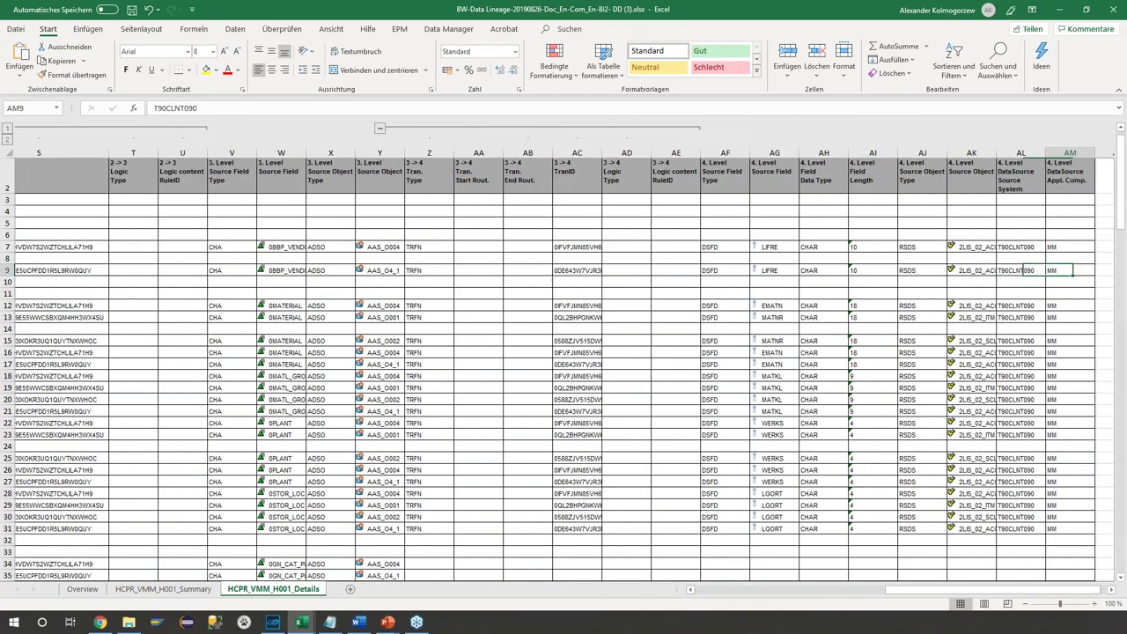
pyautogui.press('Left')
pyautogui.press('Left')
pyautogui.press('Left')
pyautogui.press('Left')
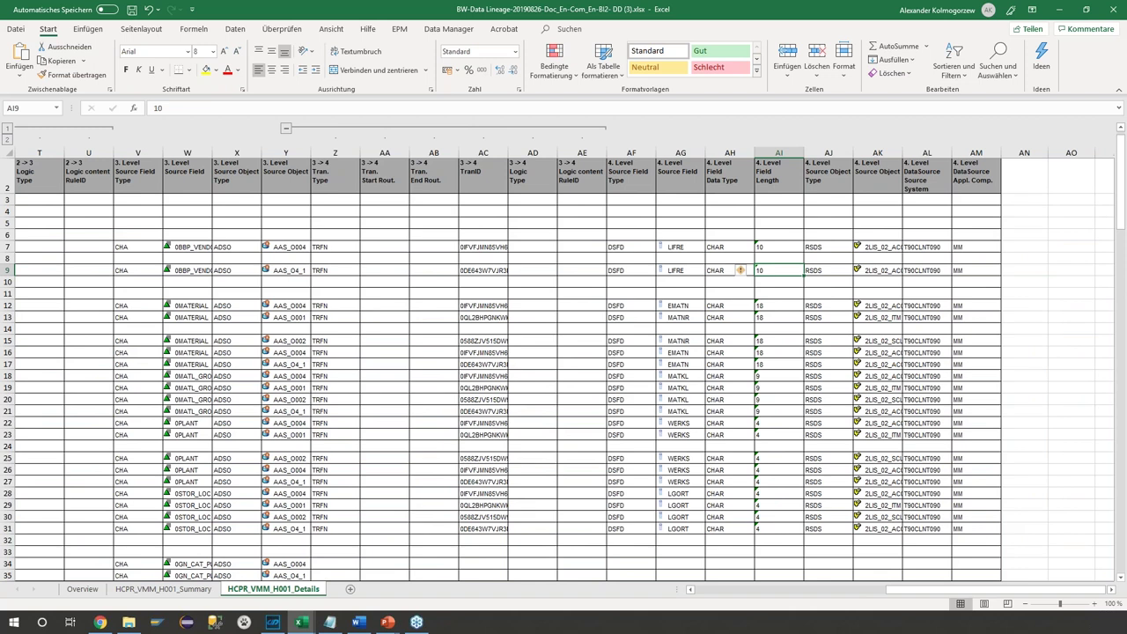
pyautogui.press('Right')
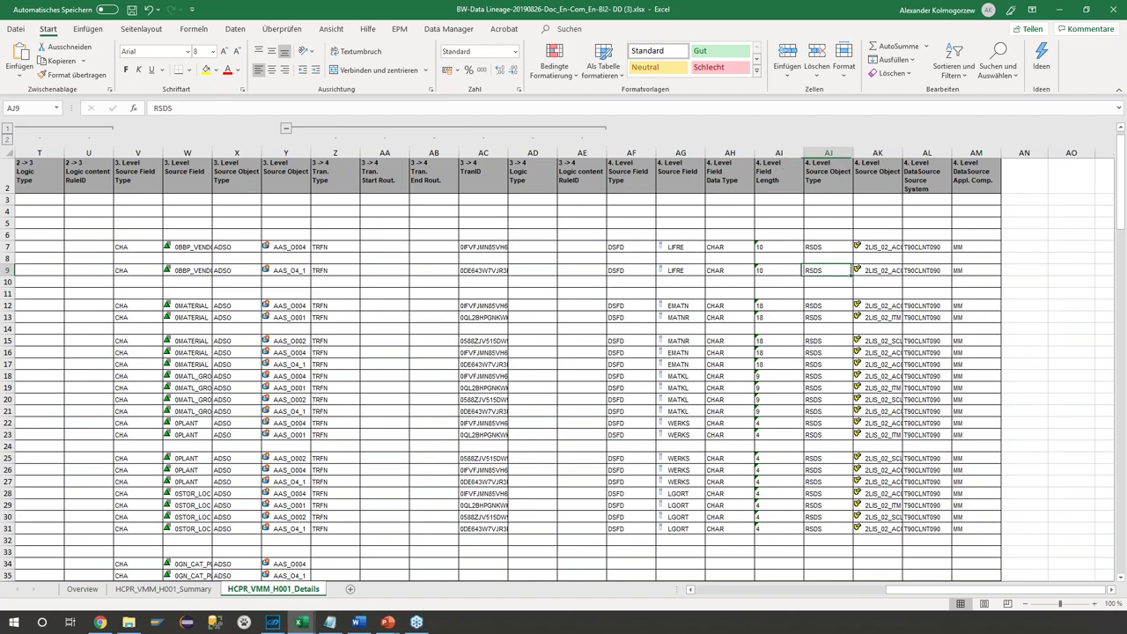
pyautogui.press('Right')
pyautogui.press('Right')
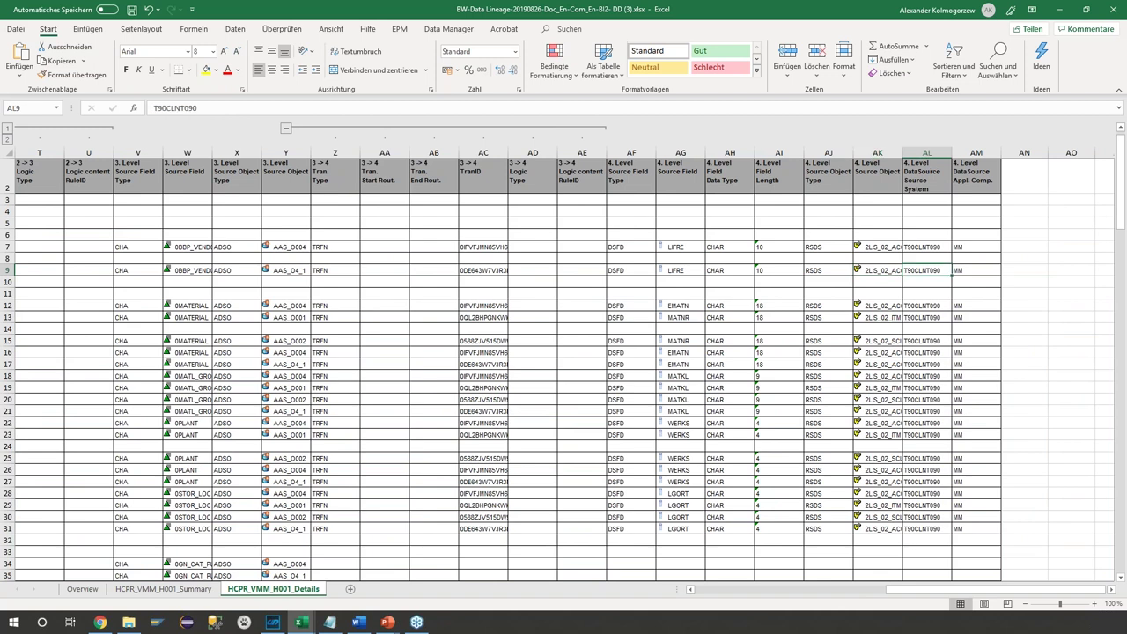
pyautogui.press('Right')
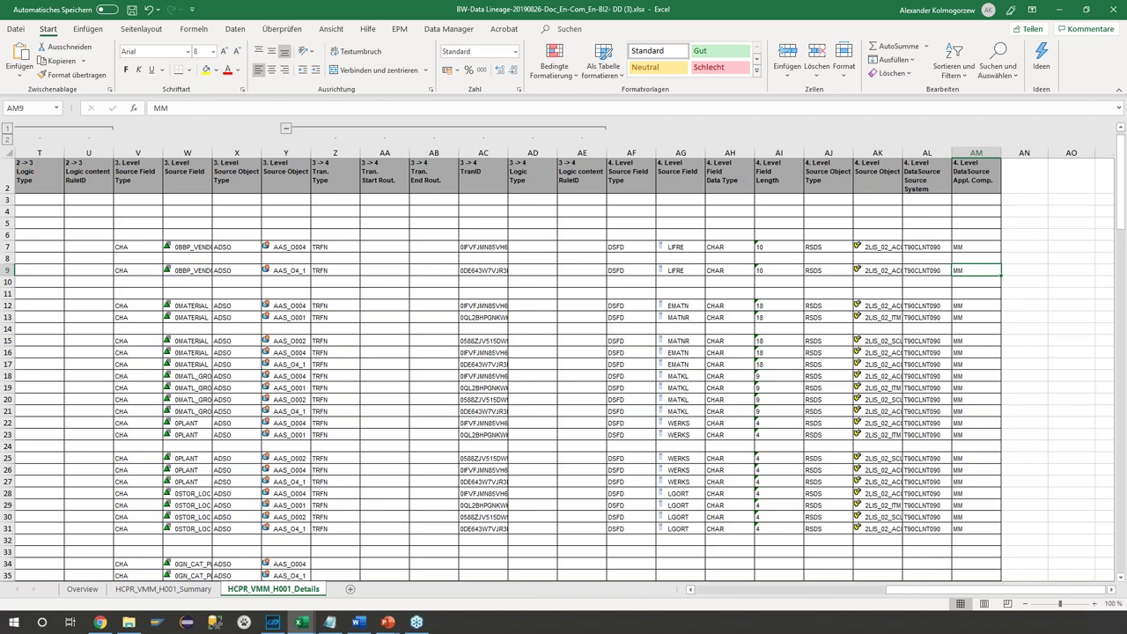
# Switch to the BW-Data Lineage-20190827 workbook and look over the start of the MPRO_VMM_M001_Details sheet.
pyautogui.click(299, 621)
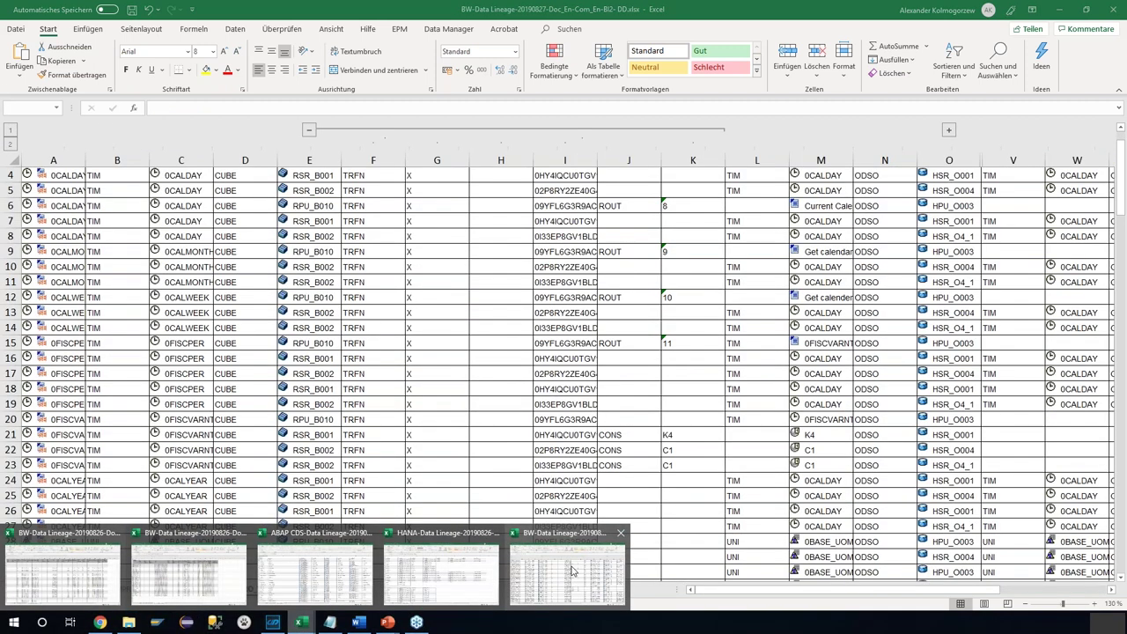
pyautogui.click(573, 570)
pyautogui.scroll(1, 613, 365)
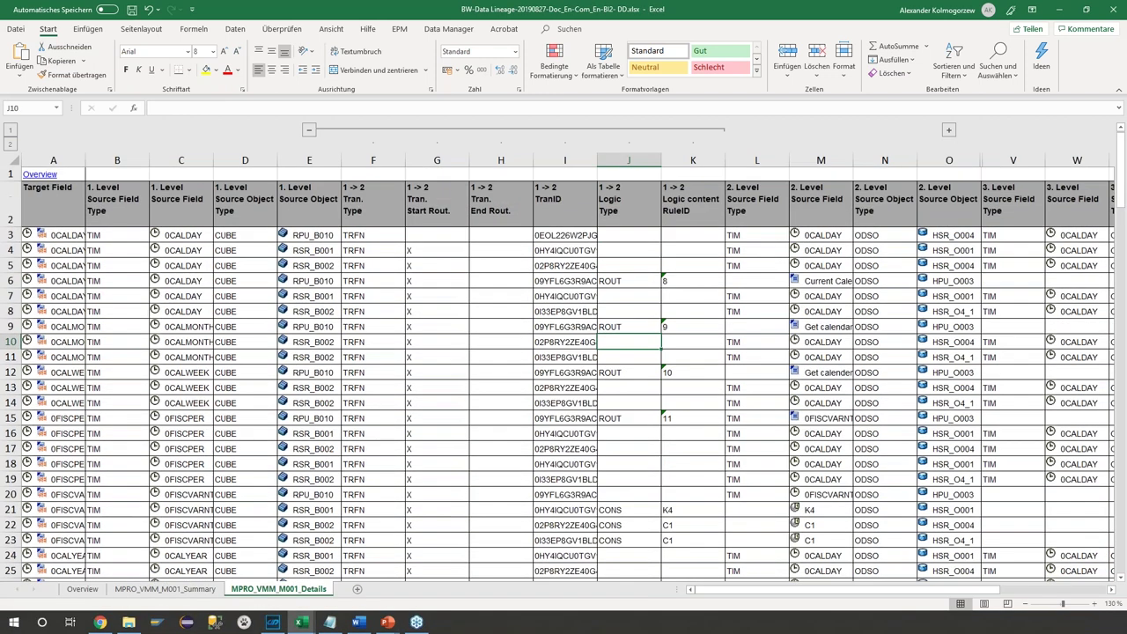
pyautogui.scroll(-2, 613, 365)
pyautogui.scroll(1, 613, 365)
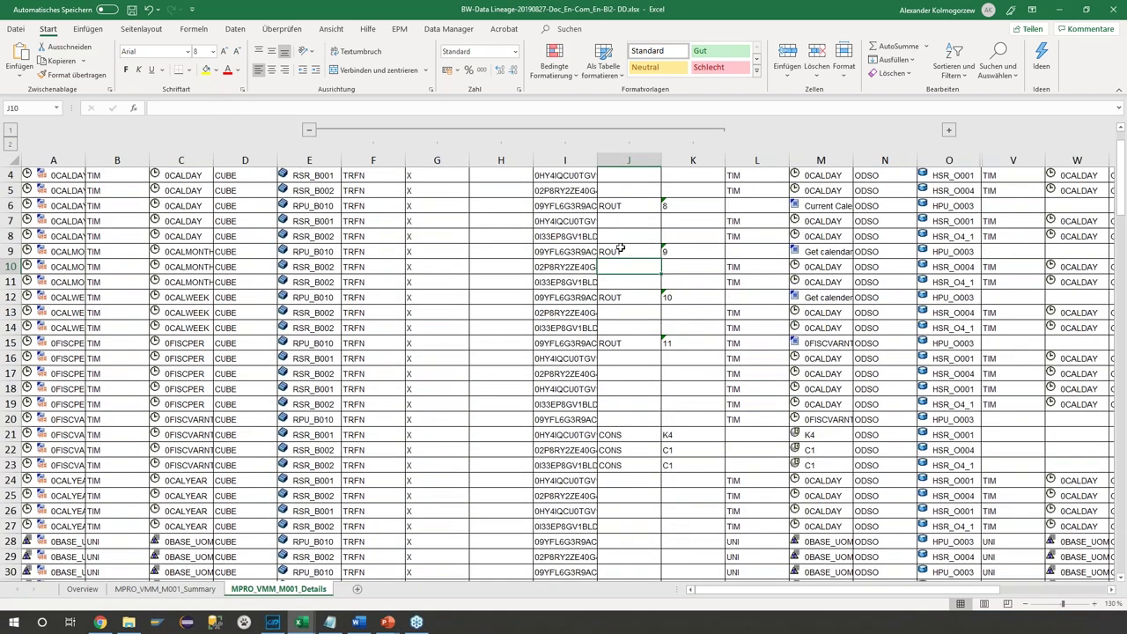
pyautogui.scroll(1, 616, 229)
# Examine the 1 -> 2 Logic Type column, checking the ROUT entry in row 6 and the CONS entry with RuleID K4 in row 21.
pyautogui.click(619, 213)
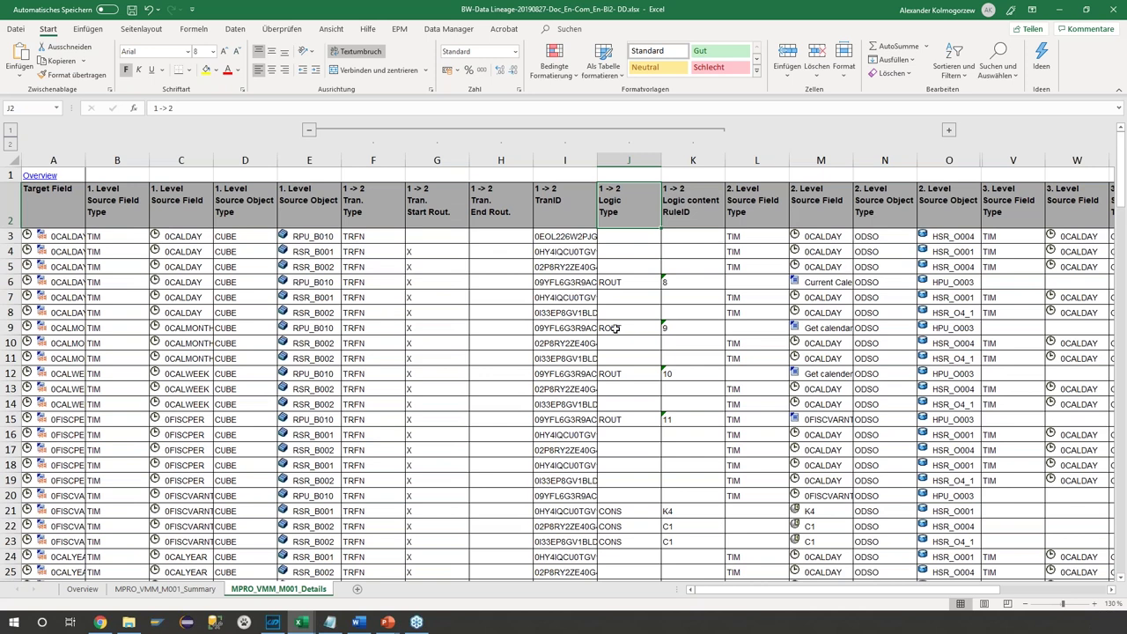
pyautogui.click(634, 282)
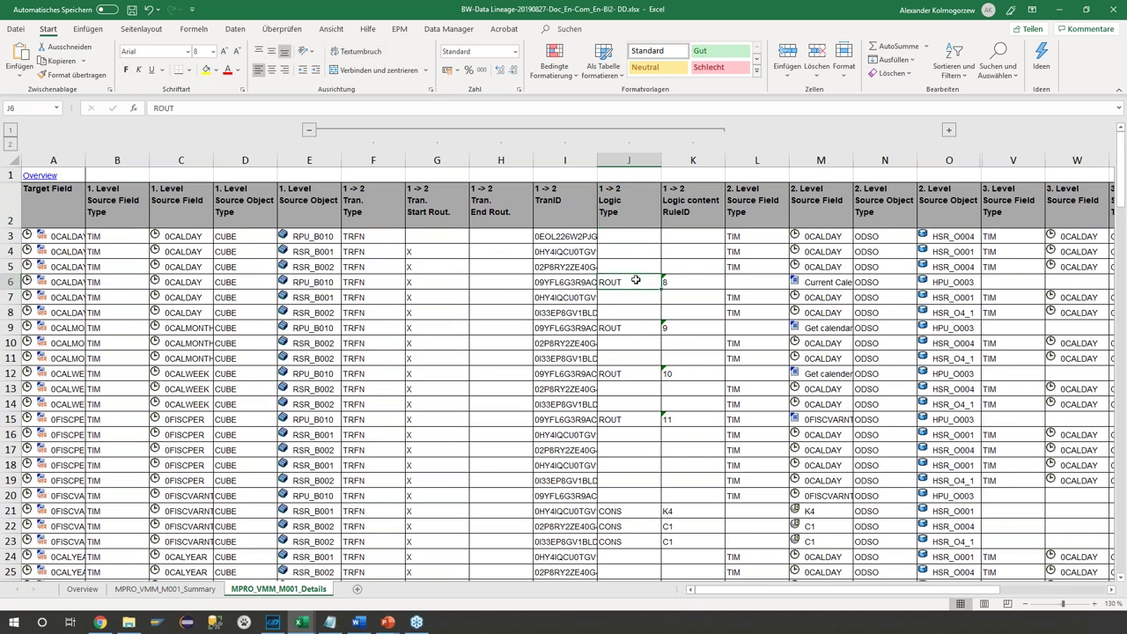
pyautogui.scroll(-1, 632, 343)
pyautogui.click(630, 434)
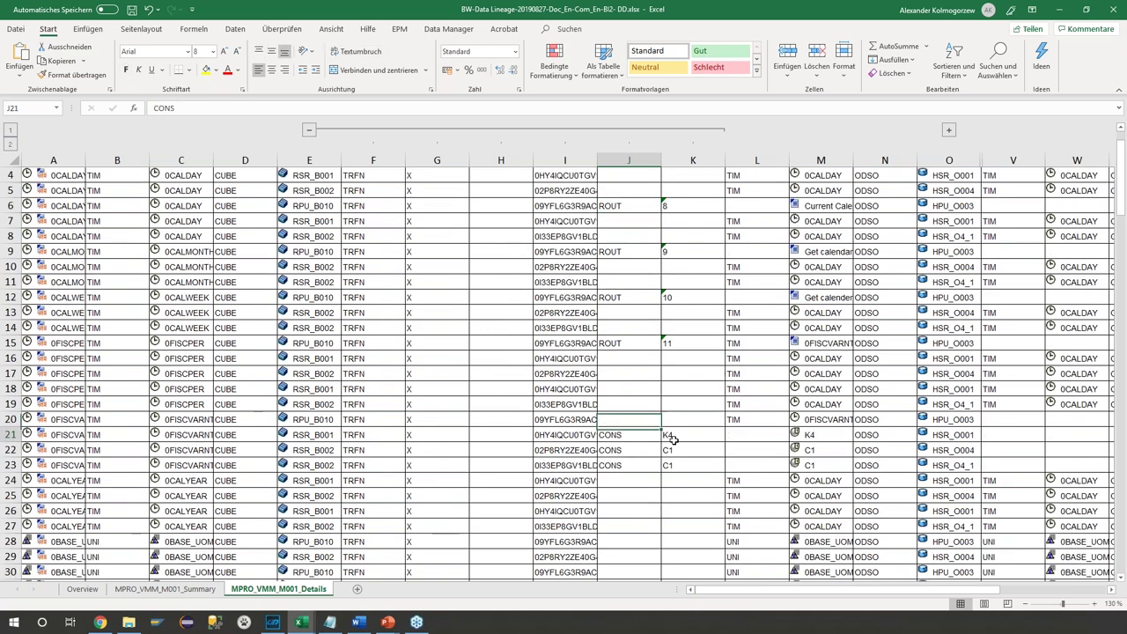
pyautogui.click(693, 435)
pyautogui.scroll(1, 744, 489)
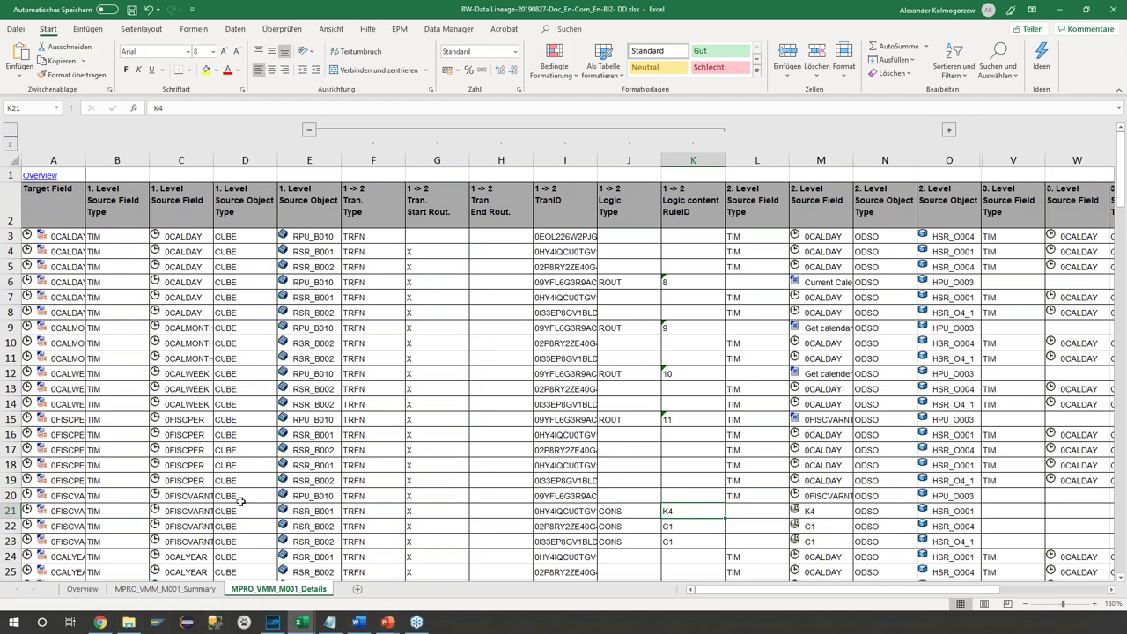
# Switch to Chrome and show the Logic Type explanations on the user manual's Data Lineage of BW Entities page.
pyautogui.click(100, 621)
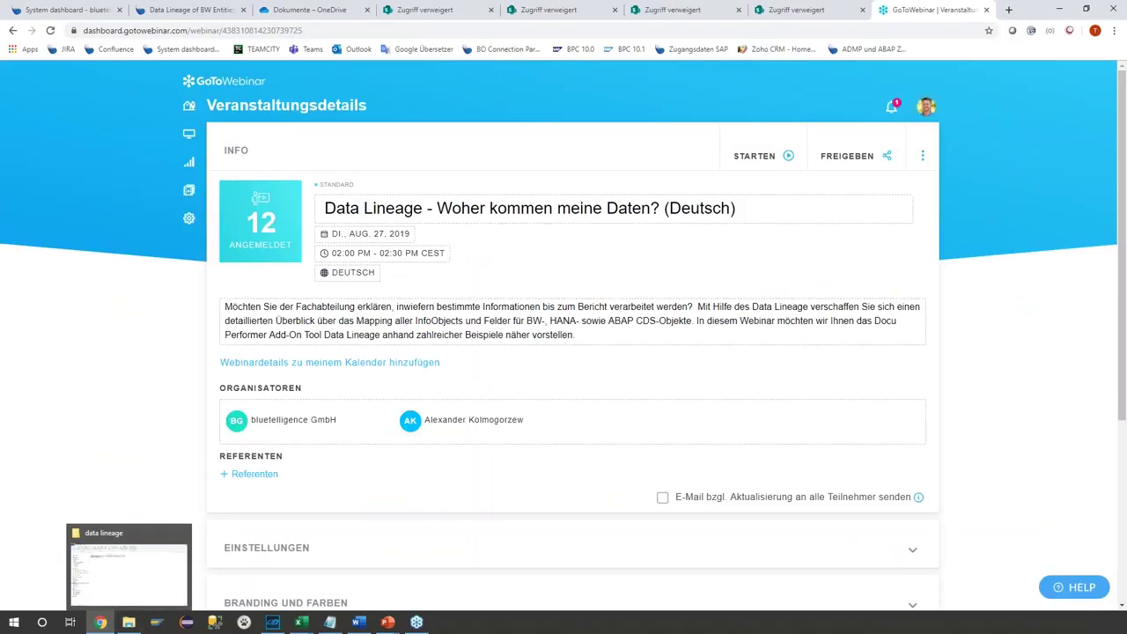
pyautogui.click(180, 10)
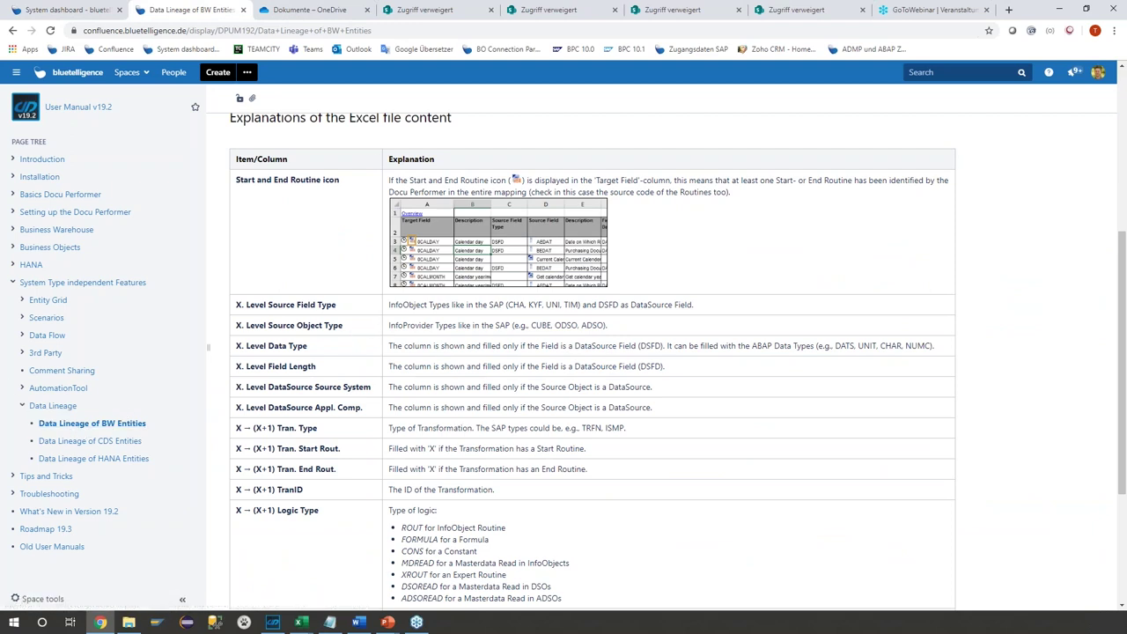
pyautogui.scroll(-1, 645, 308)
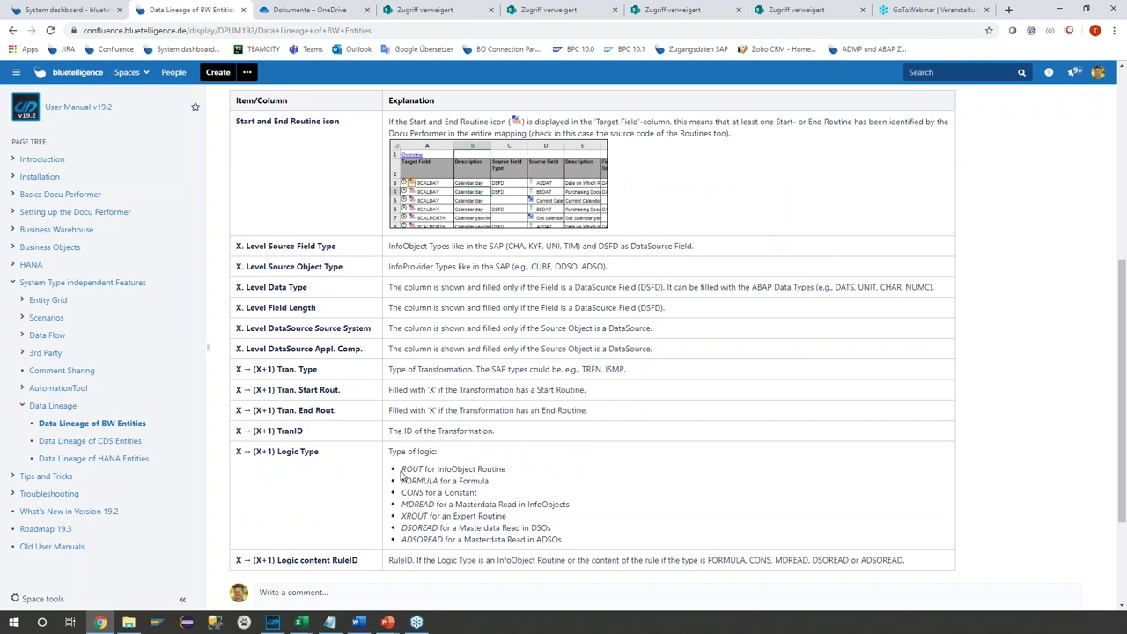
# Switch to the PowerPoint slide show and advance to the Data Lineage – CDS & HANA slide.
pyautogui.moveTo(388, 622)
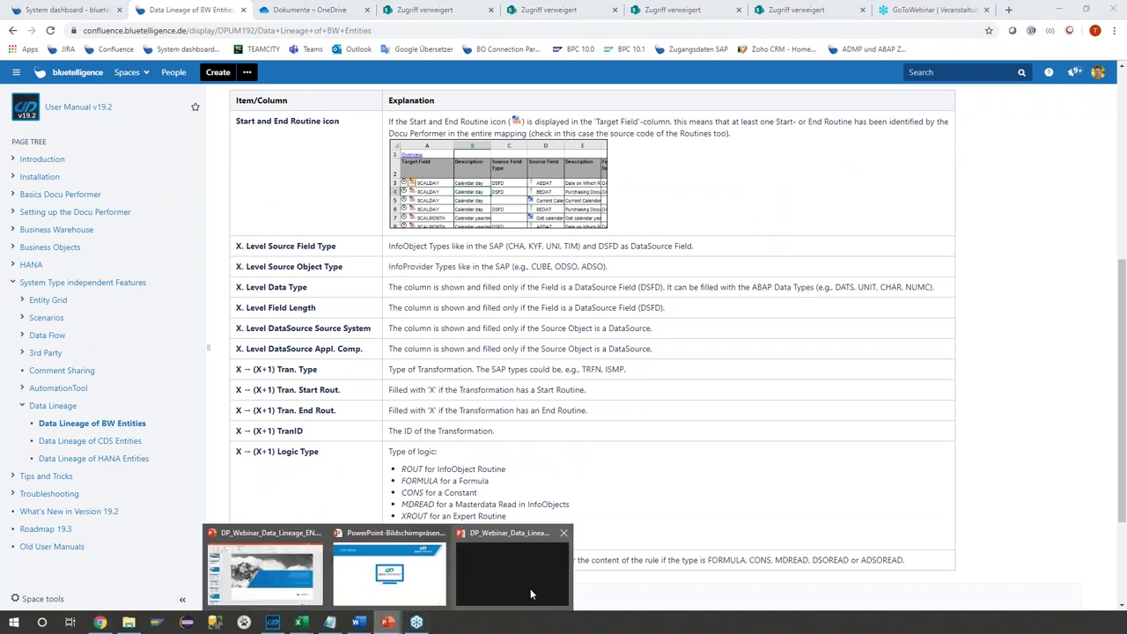
pyautogui.click(532, 587)
pyautogui.press('Right')
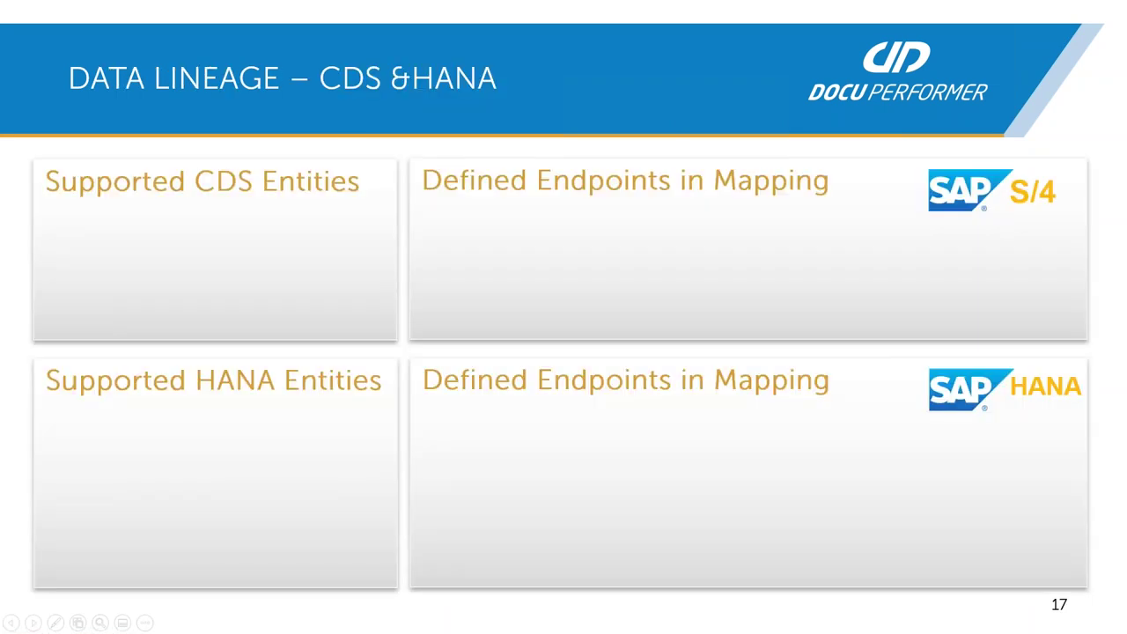
pyautogui.press('Right')
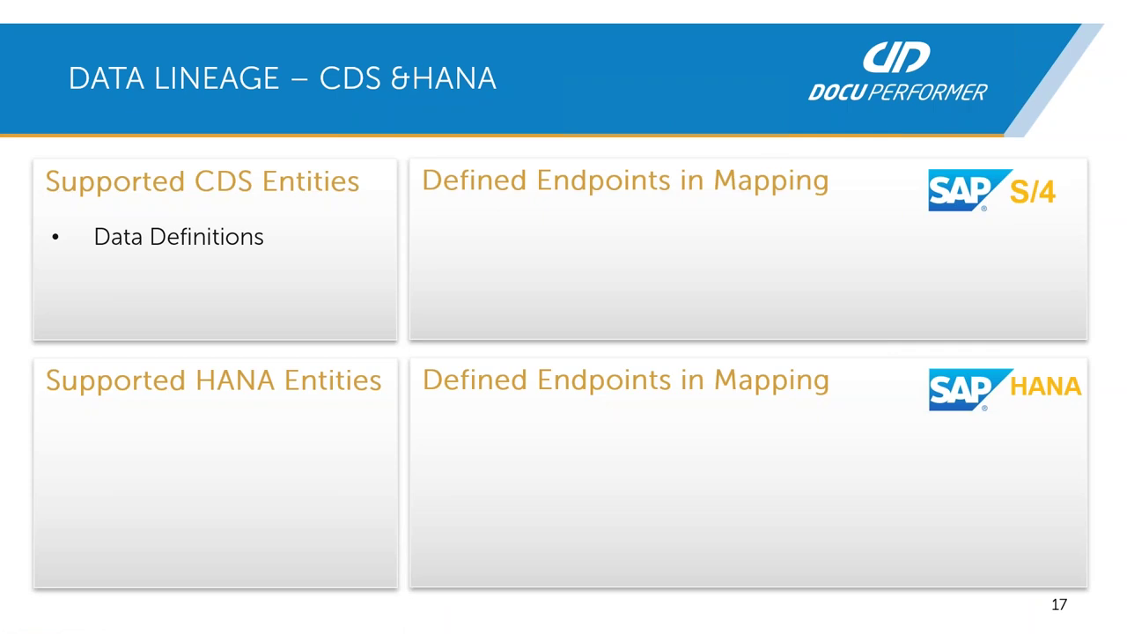
pyautogui.press('Right')
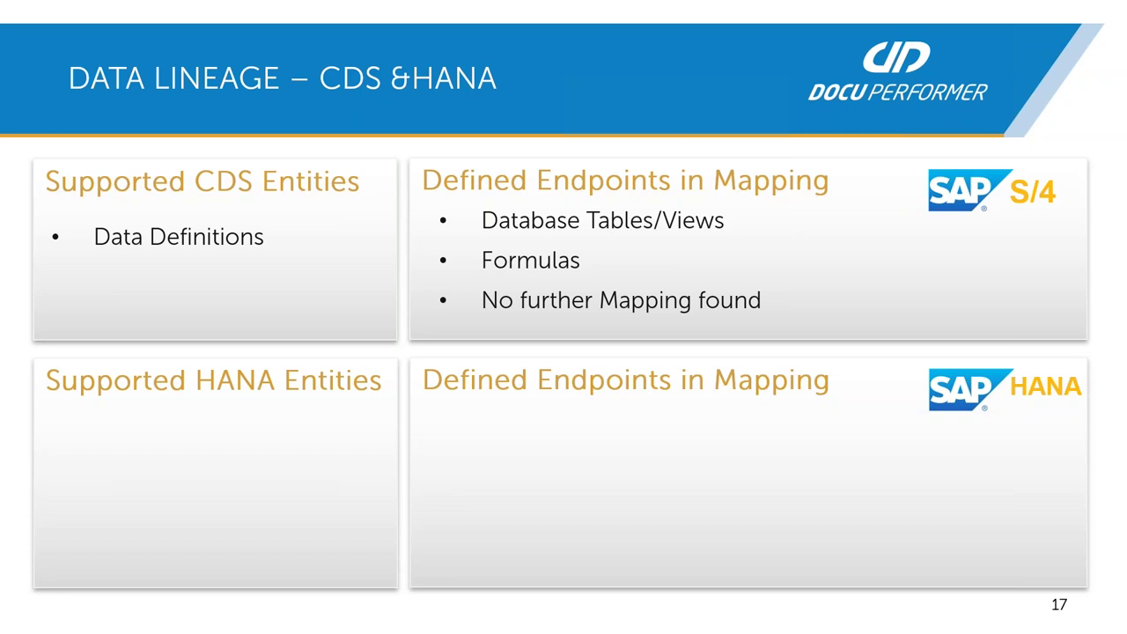
pyautogui.press('Right')
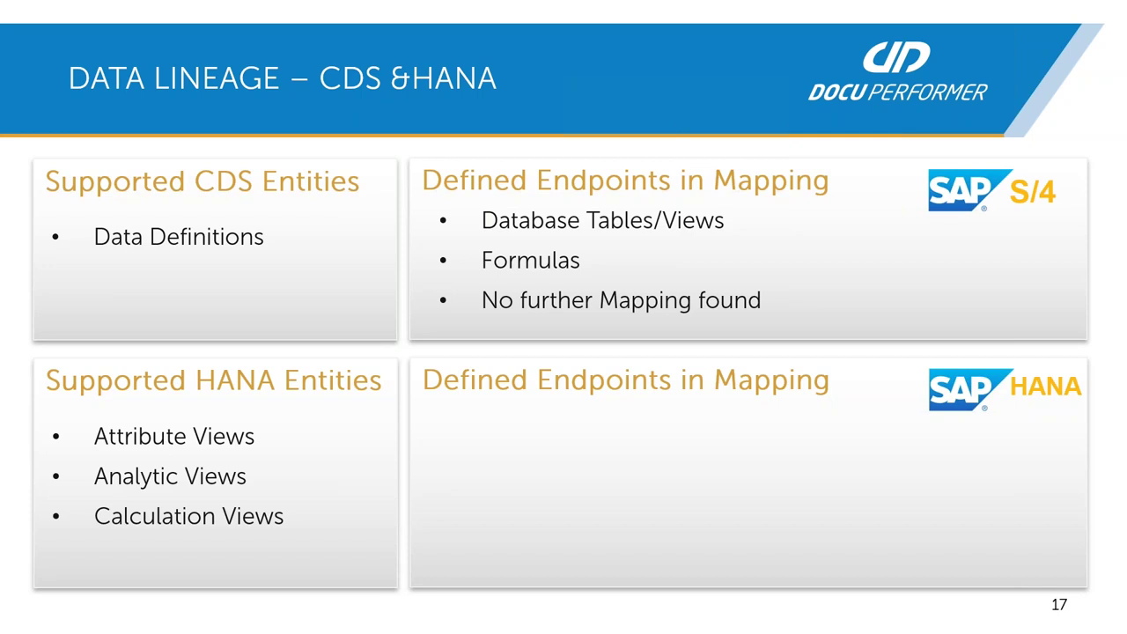
pyautogui.press('Right')
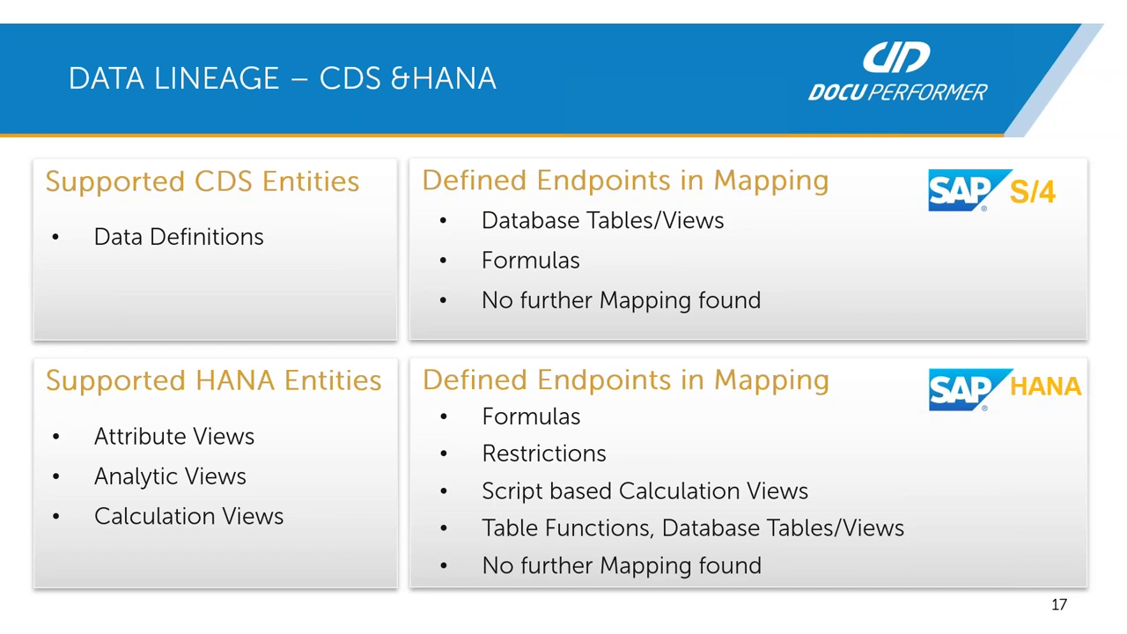
pyautogui.press('Right')
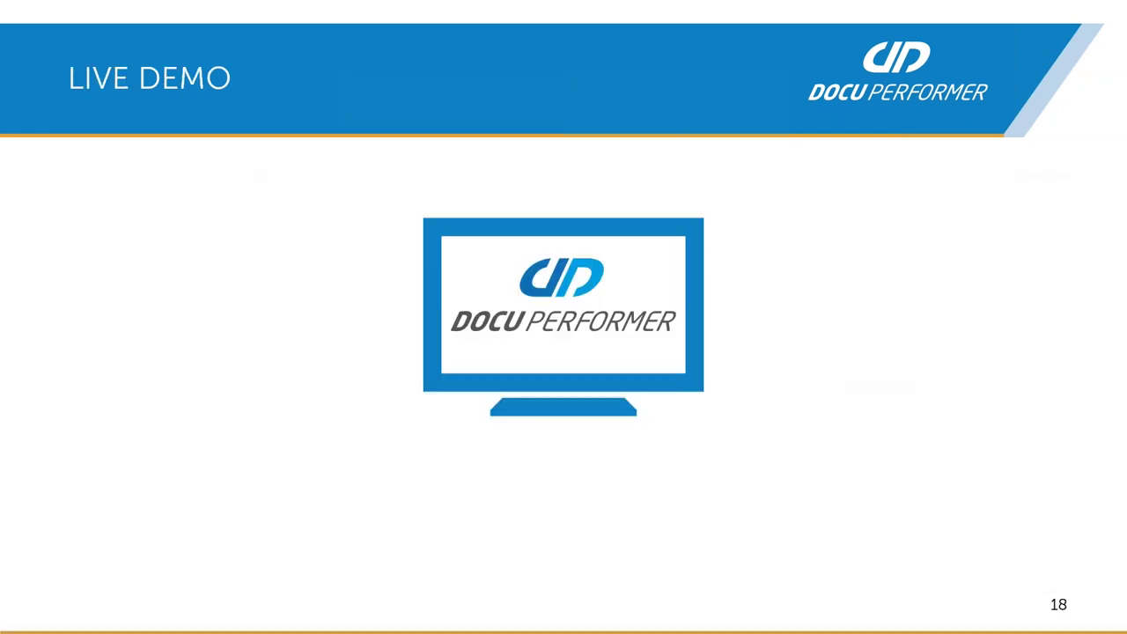
# Switch to Docu Performer and bring up the ABAP CDS-Data Lineage analysis for the data definition Y_C_FLIGHTBYAIRPORTQUERY.
pyautogui.hotkey('alt', 'Tab')
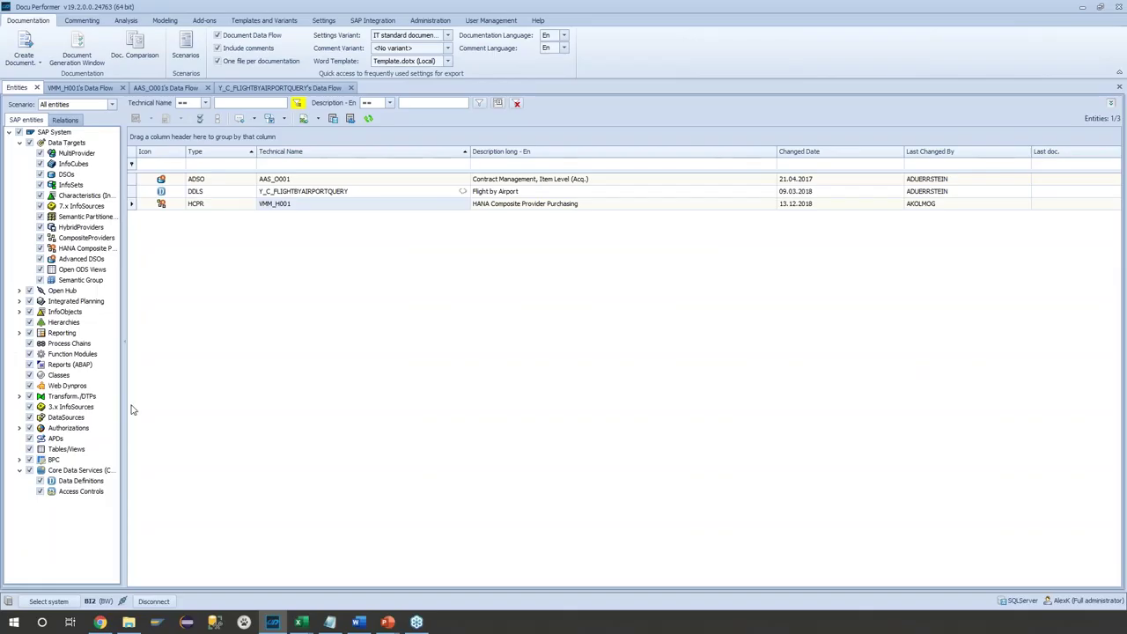
pyautogui.click(81, 481)
pyautogui.rightClick(302, 192)
pyautogui.moveTo(381, 316)
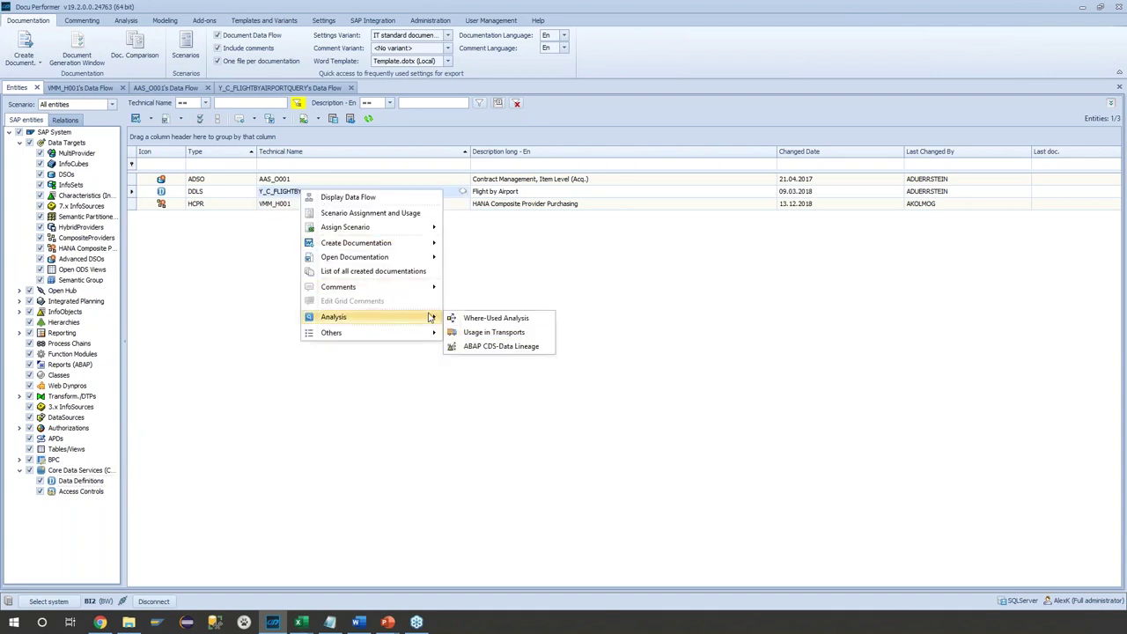
pyautogui.click(502, 346)
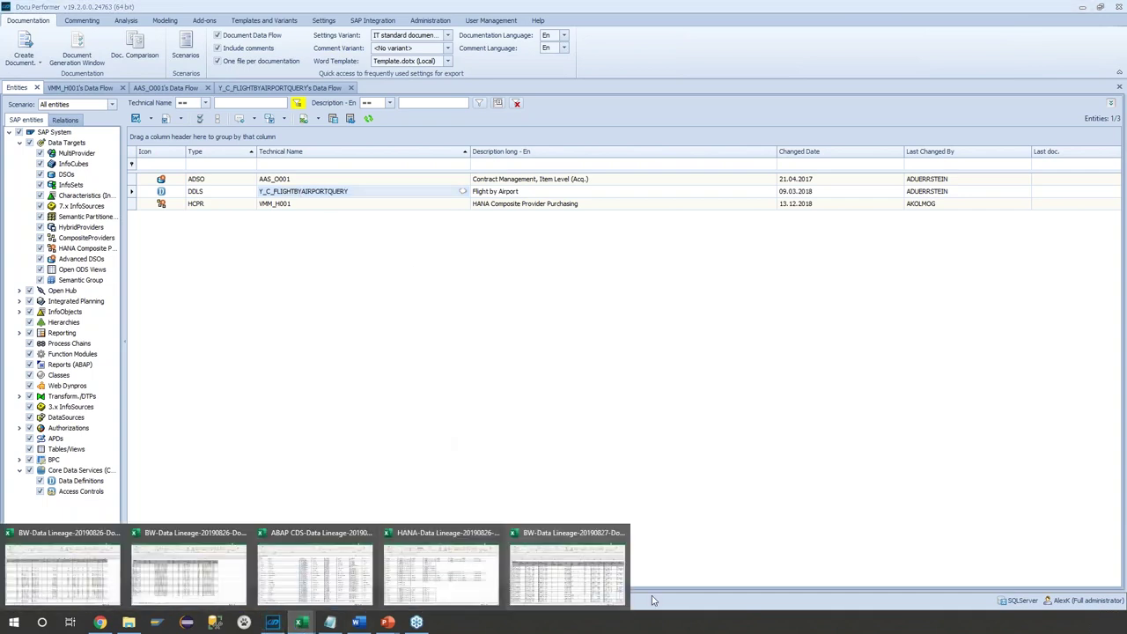
# Switch to the ABAP CDS-Data Lineage-20190826 workbook in Excel and look through its Overview, DDLS_1_Summary and DDLS_1_Details sheets.
pyautogui.click(317, 567)
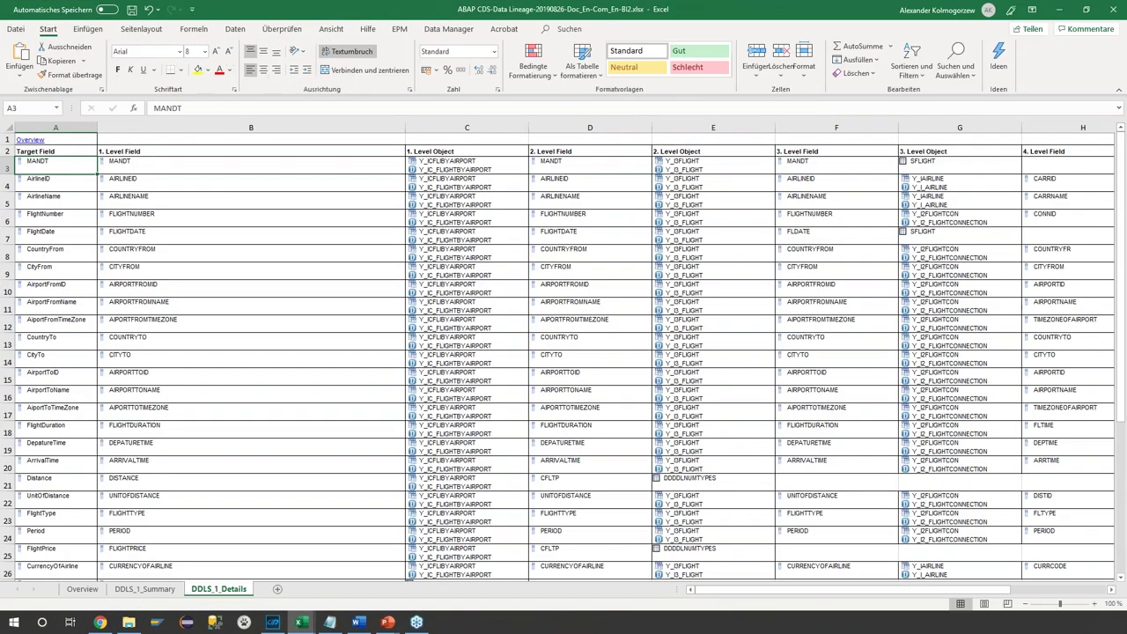
pyautogui.click(82, 589)
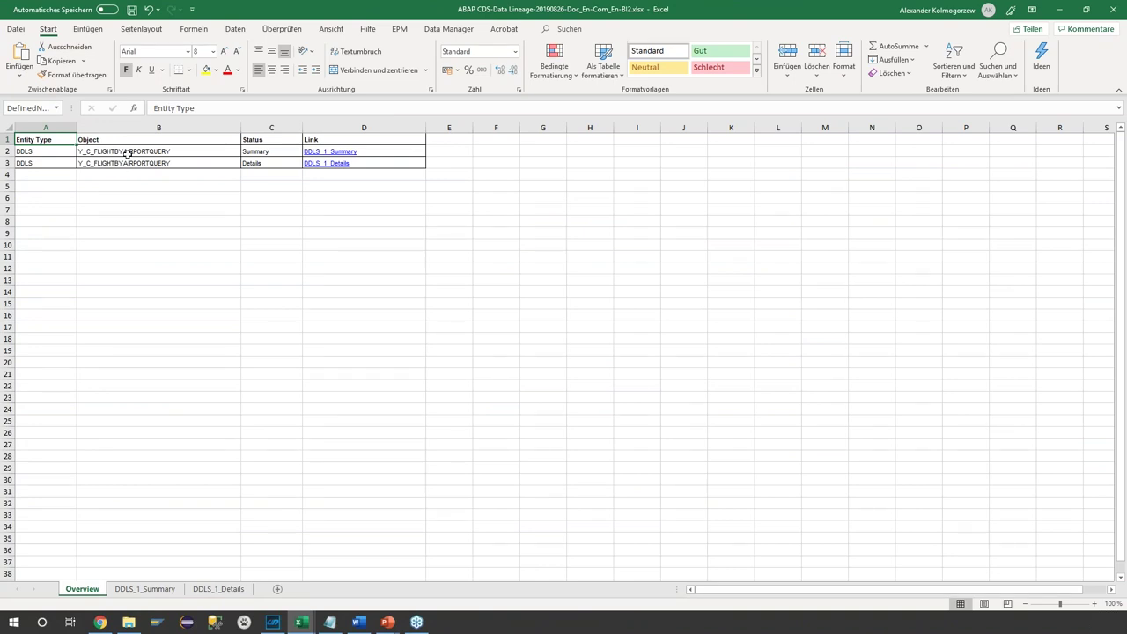
pyautogui.click(164, 591)
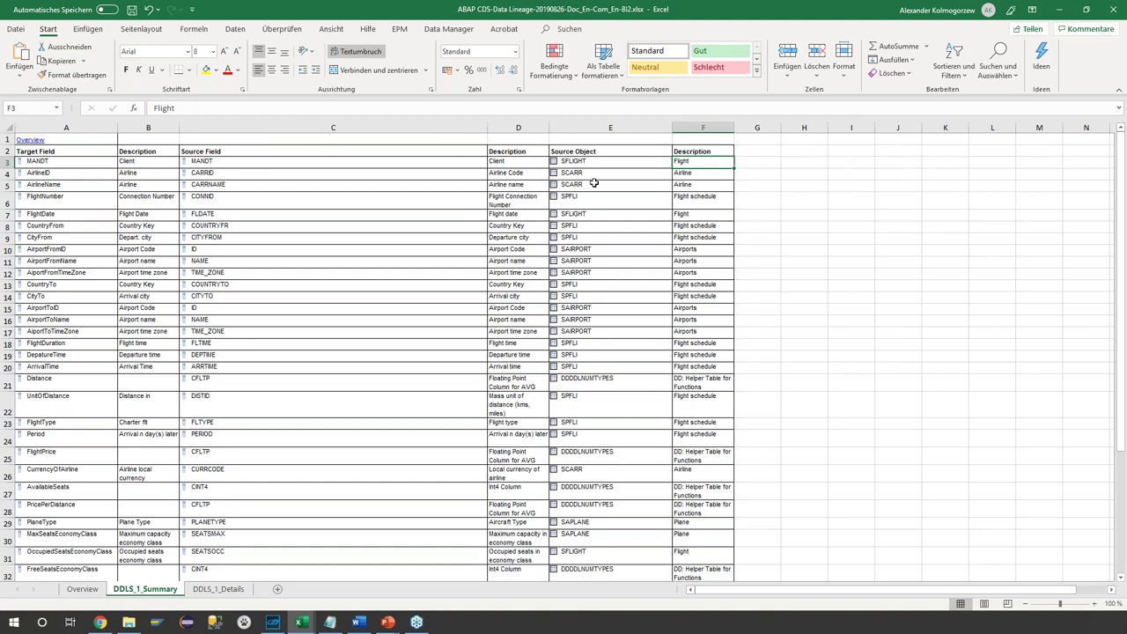
pyautogui.click(220, 589)
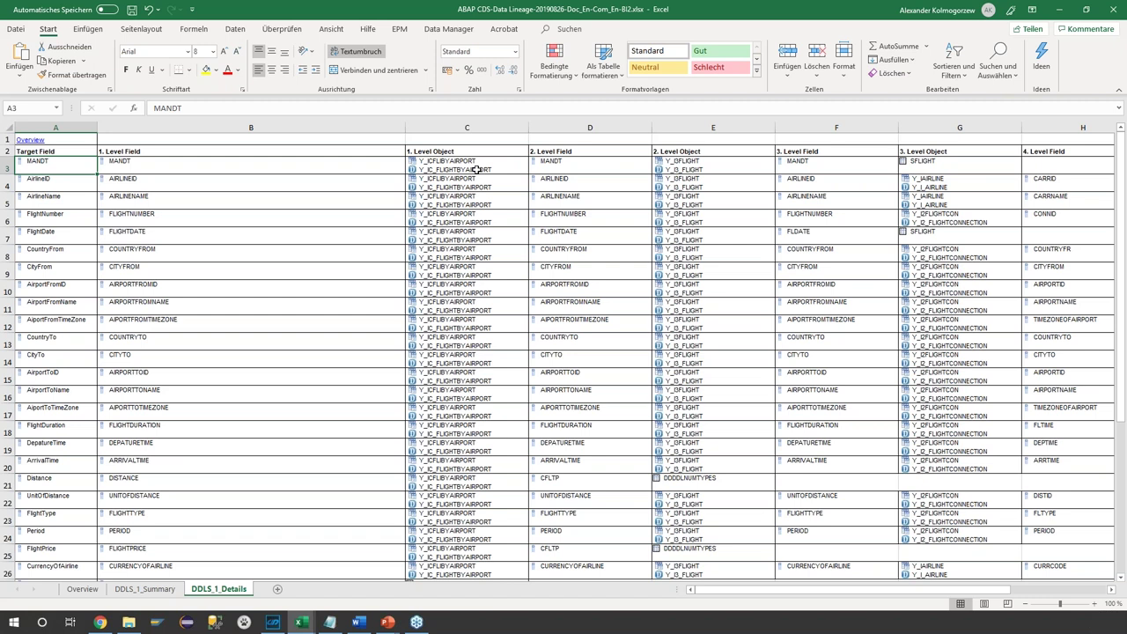
# Trace the MANDT target field in row 3 across the level columns to its 3. Level Object.
pyautogui.press('Right')
pyautogui.press('Right')
pyautogui.press('Left')
pyautogui.press('Left')
pyautogui.press('Right')
pyautogui.press('Right')
pyautogui.press('Left')
pyautogui.press('Right')
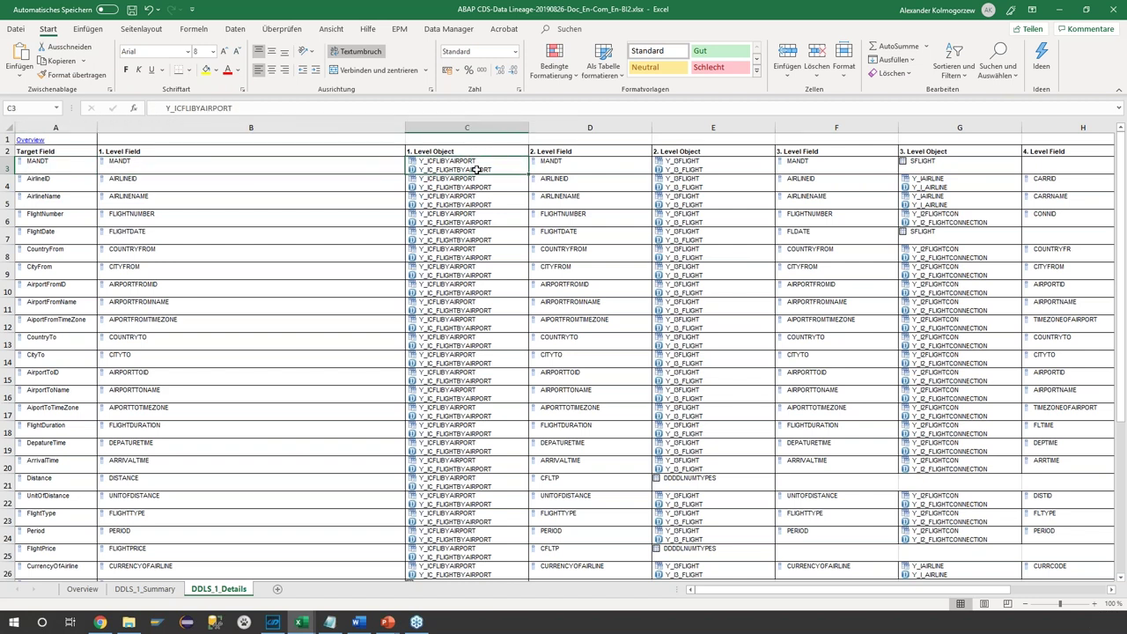
pyautogui.press('Right')
pyautogui.press('Right')
pyautogui.press('Right')
pyautogui.press('Right')
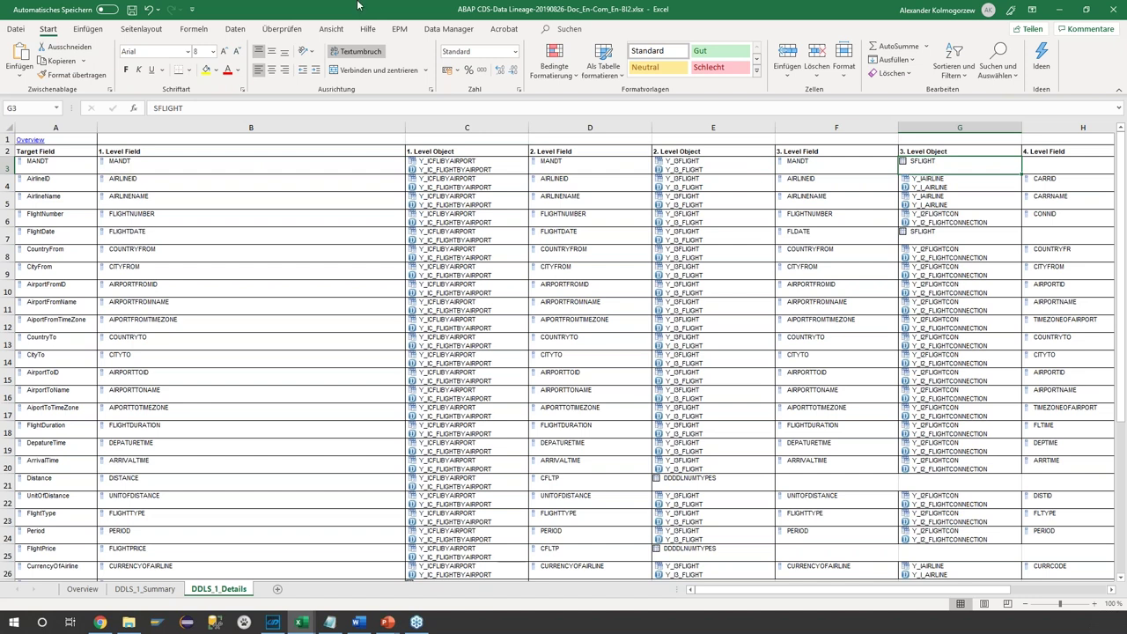
# Switch to Docu Performer and show the data flow diagram of Y_C_FLIGHTBYAIRPORTQUERY.
pyautogui.click(272, 621)
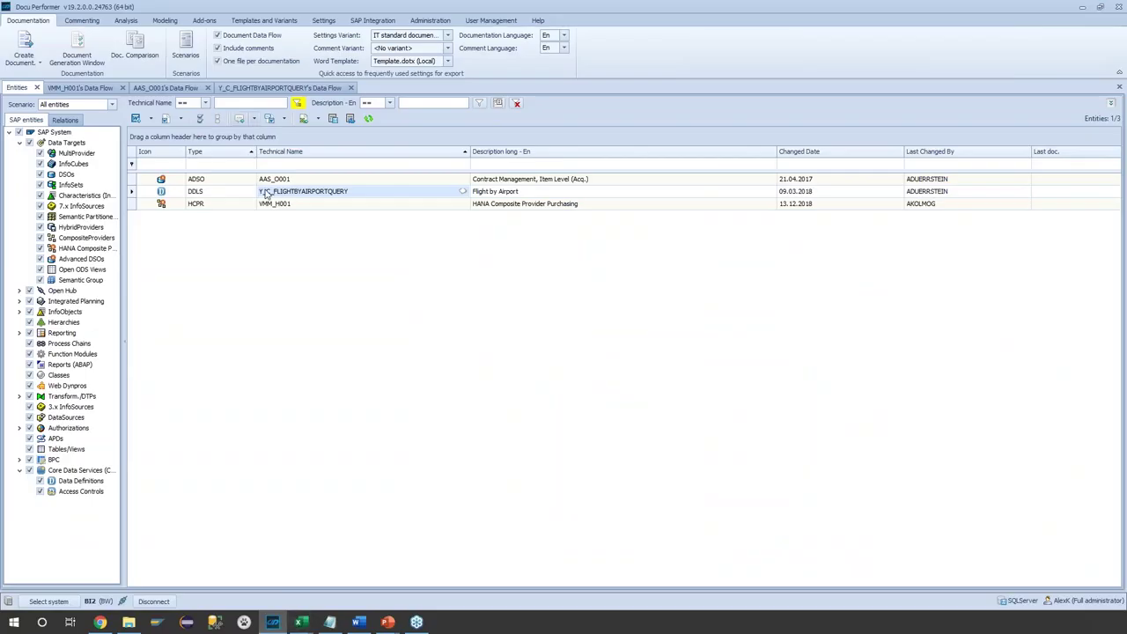
pyautogui.click(223, 90)
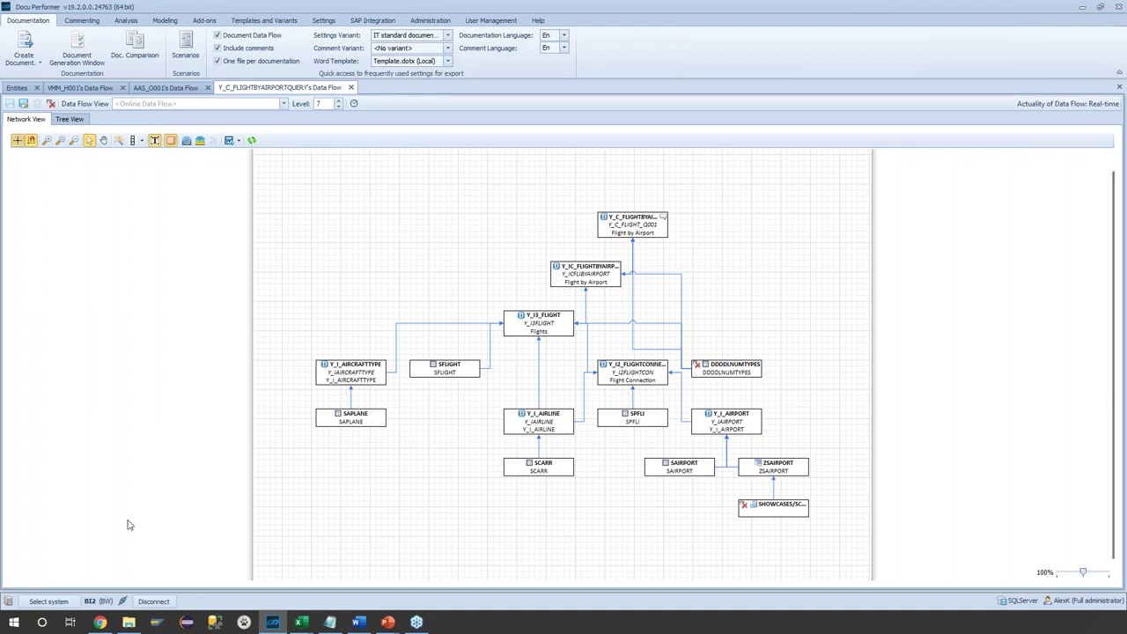
# Change the selected system to the HANA system HN2.
pyautogui.click(49, 601)
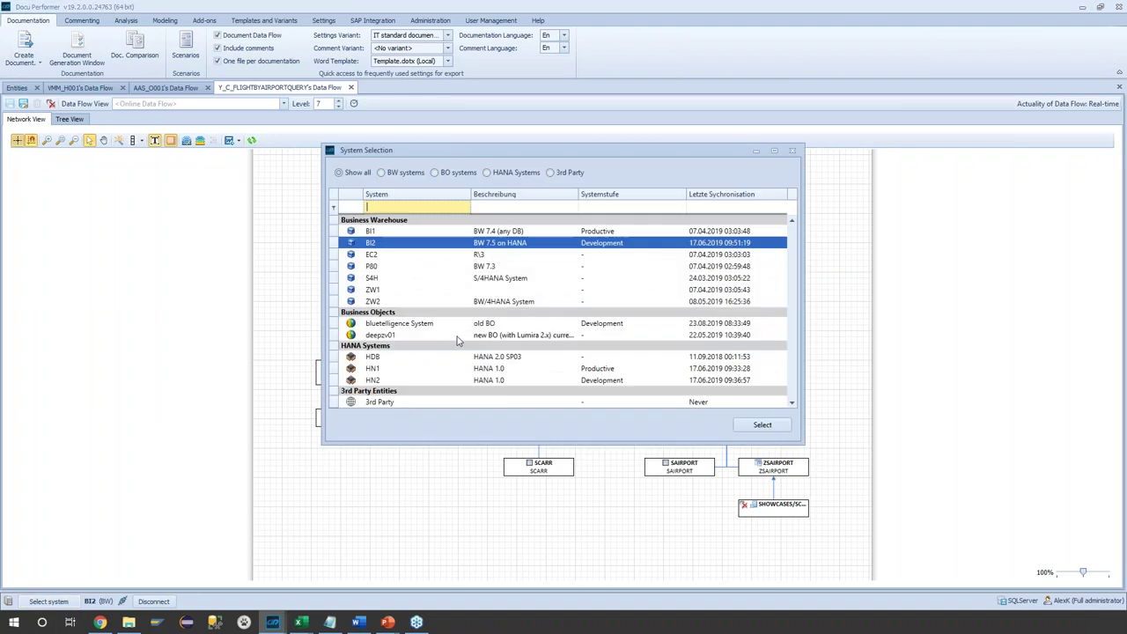
pyautogui.click(372, 380)
pyautogui.doubleClick(372, 380)
pyautogui.click(532, 328)
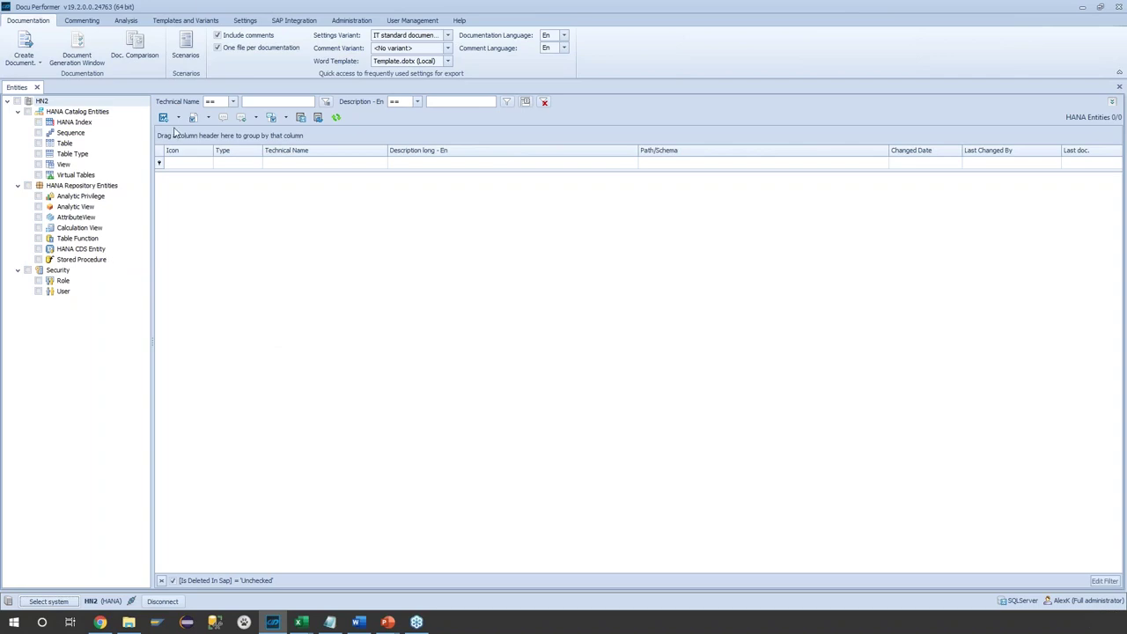
# List the HANA calculation views and filter them by the technical name DF_CALV_07.
pyautogui.click(38, 228)
pyautogui.click(322, 162)
pyautogui.write('DF_CALV')
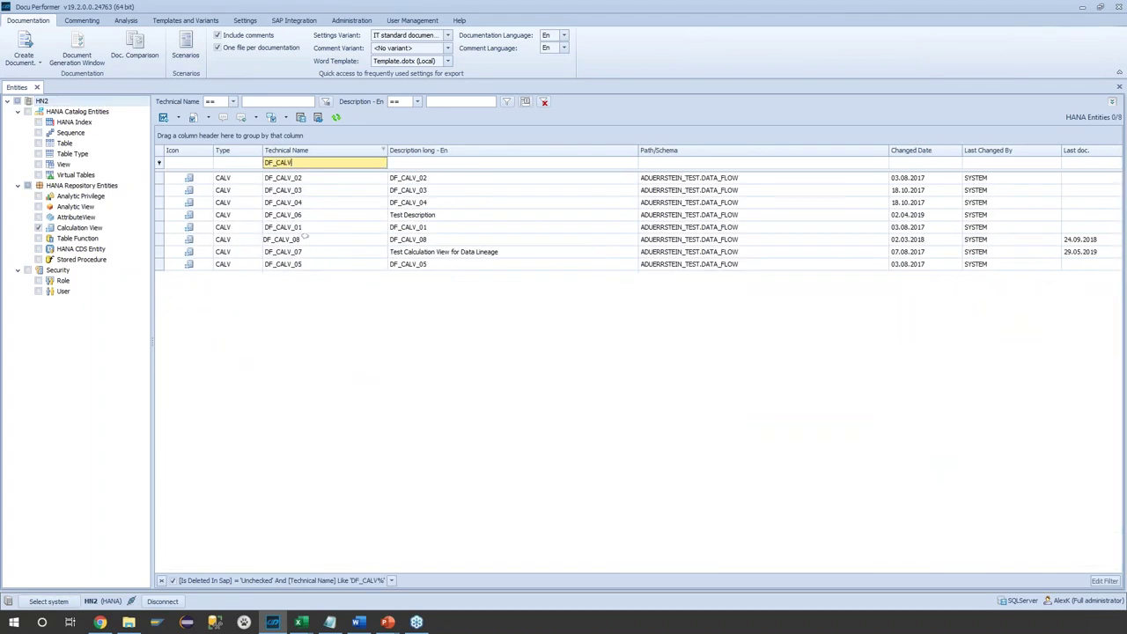
pyautogui.write('_07')
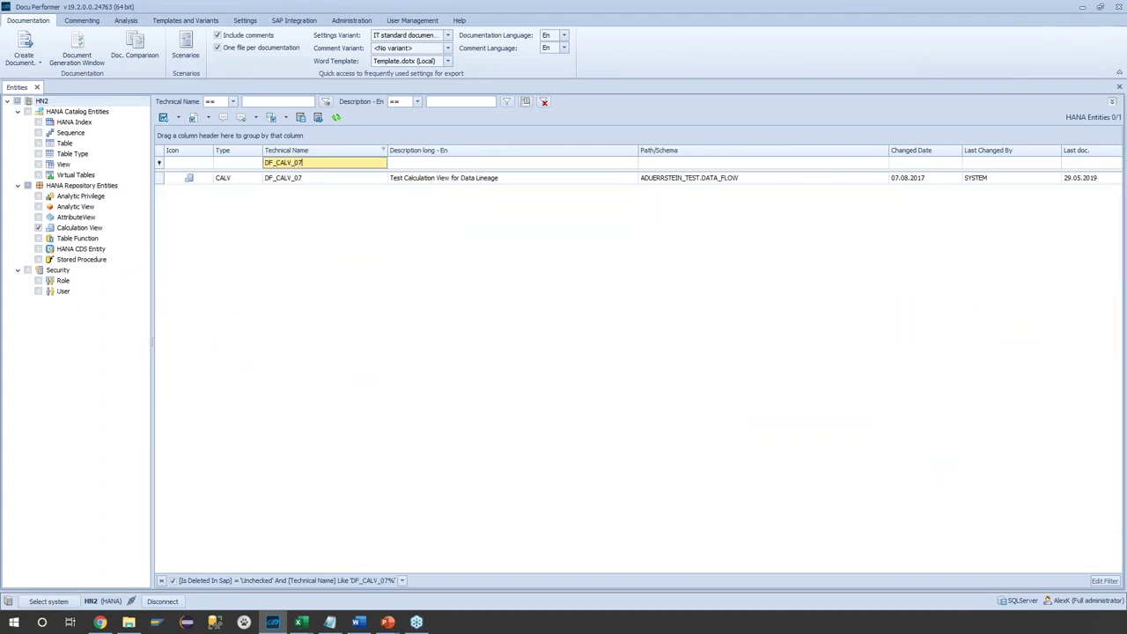
# Display the data flow of the calculation view DF_CALV_07.
pyautogui.click(306, 181)
pyautogui.rightClick(329, 190)
pyautogui.click(349, 190)
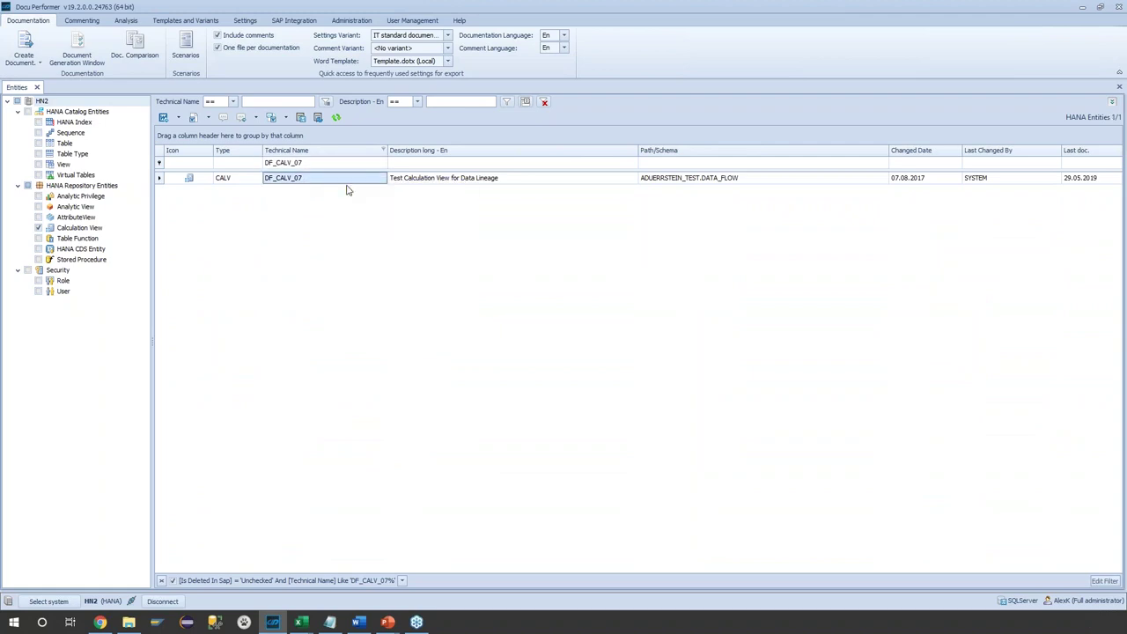
pyautogui.click(609, 393)
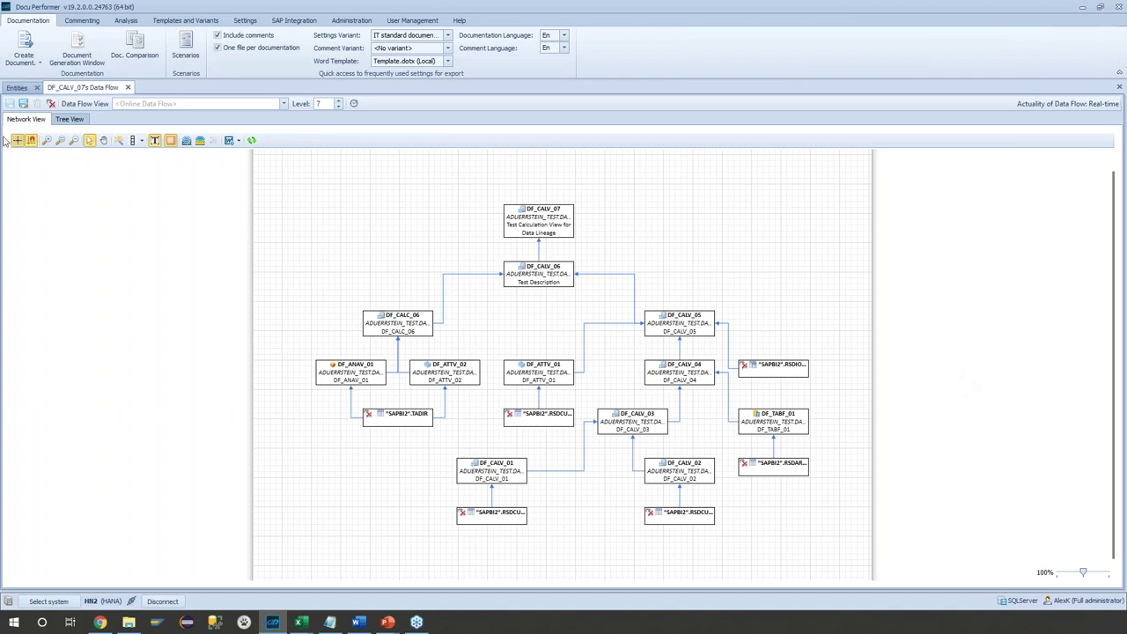
# Return to the entities list and bring up the HANA-Data Lineage analysis for DF_CALV_07.
pyautogui.click(20, 88)
pyautogui.rightClick(329, 179)
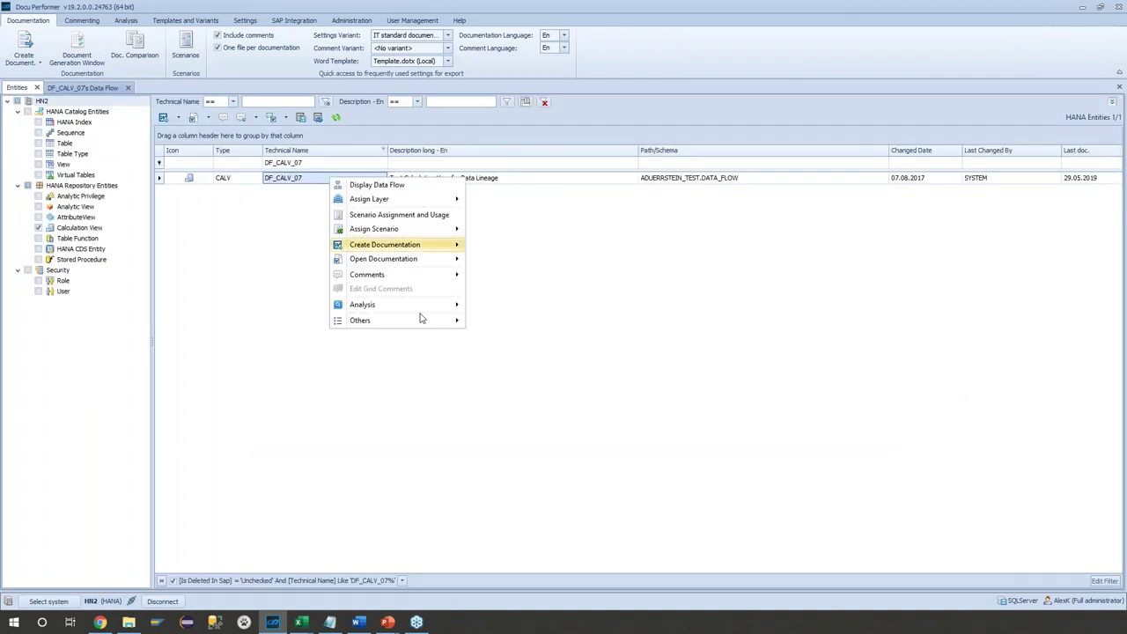
pyautogui.moveTo(416, 311)
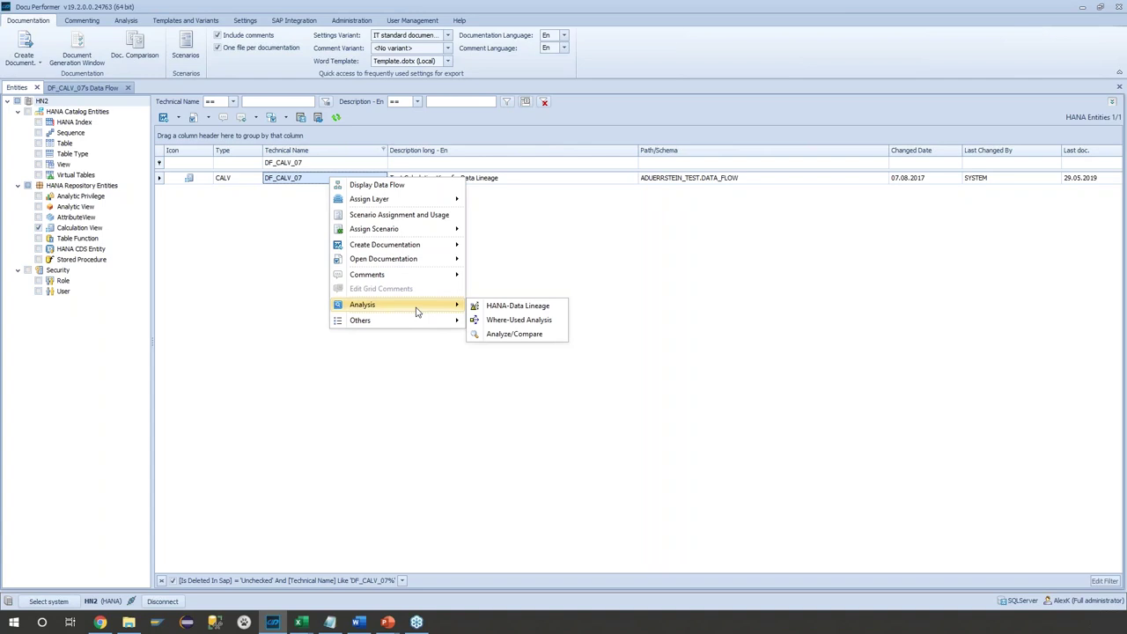
pyautogui.click(518, 306)
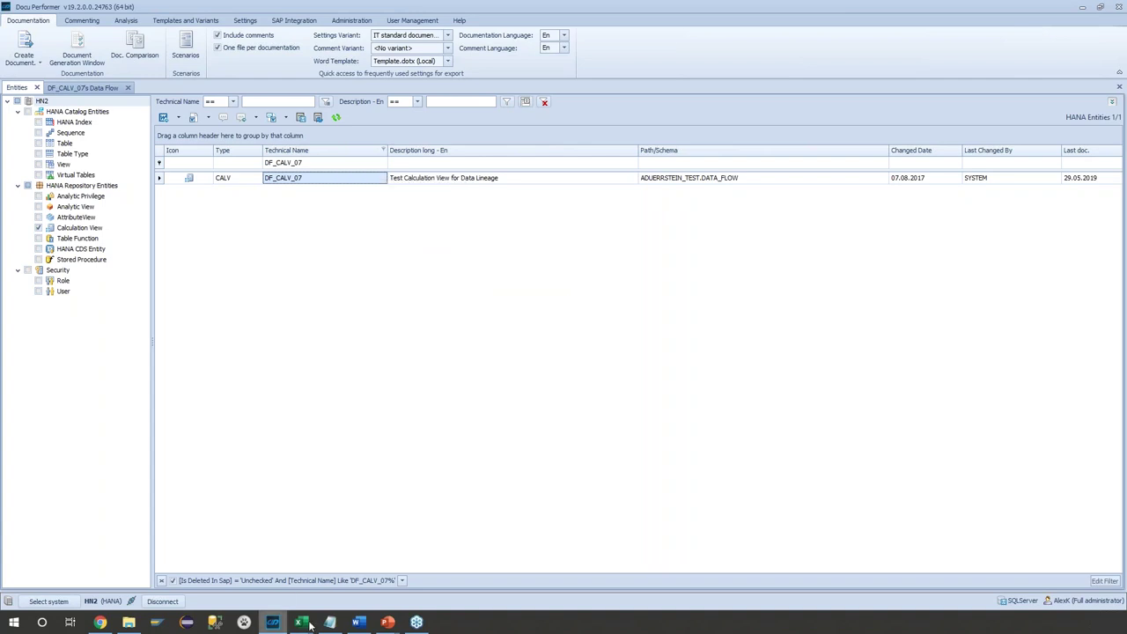
# Switch to the HANA-Data Lineage-20190826 workbook in Excel and view its CALV_1_Summary and CALV_1_Details sheets.
pyautogui.moveTo(299, 624)
pyautogui.click(399, 597)
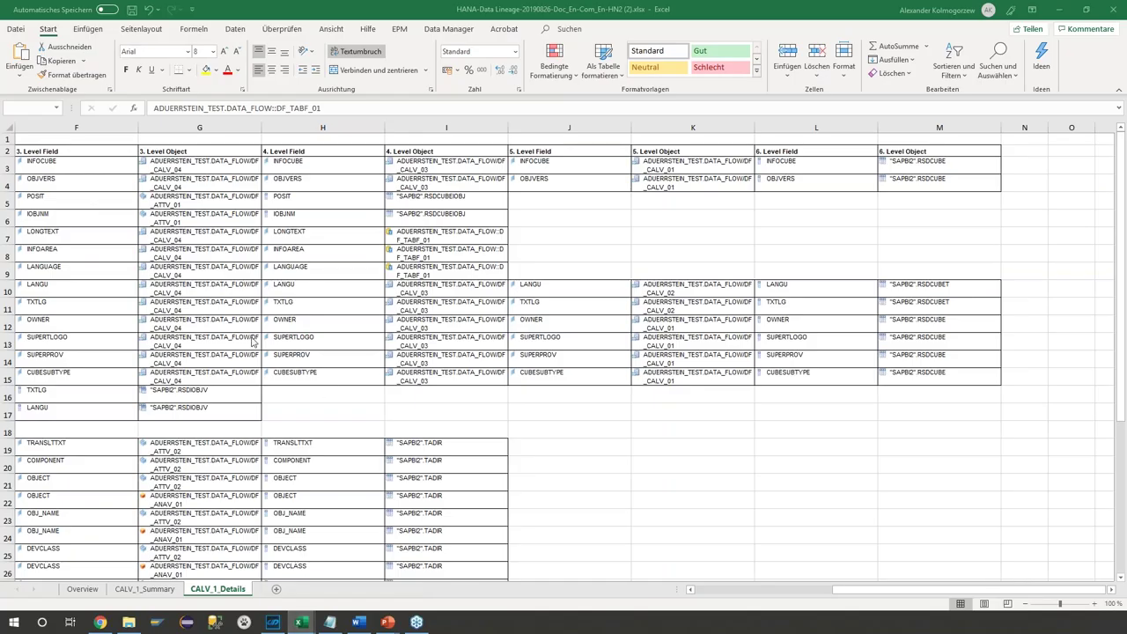
pyautogui.click(134, 592)
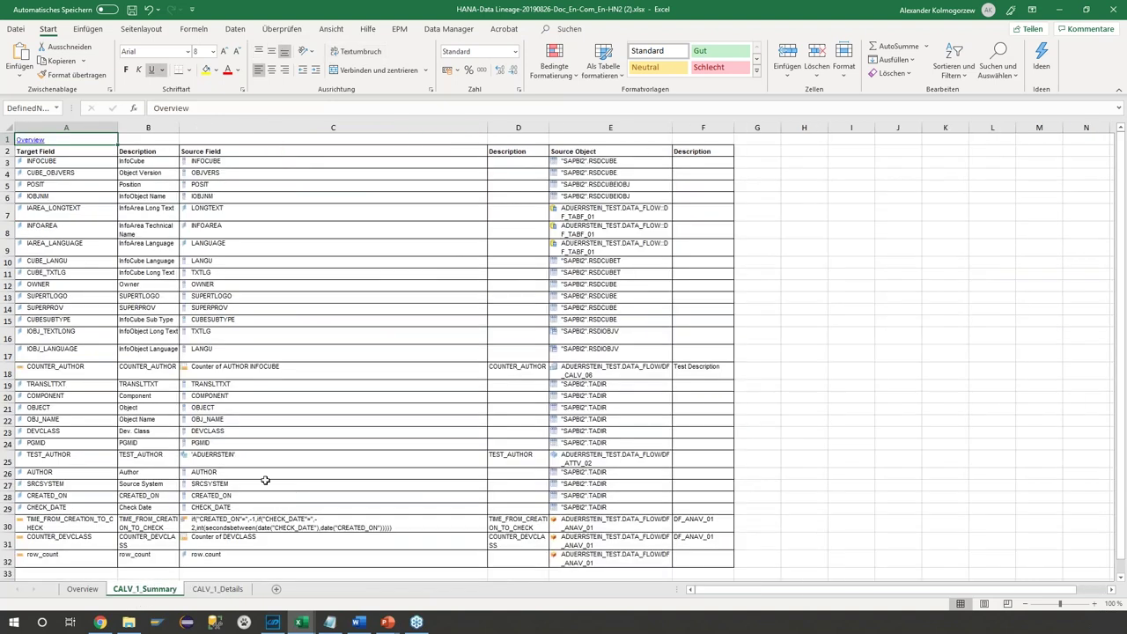
pyautogui.click(217, 590)
# Trace the INFOCUBE target field in row 3 of CALV_1_Details through every level to the 6. Level Object.
pyautogui.click(103, 166)
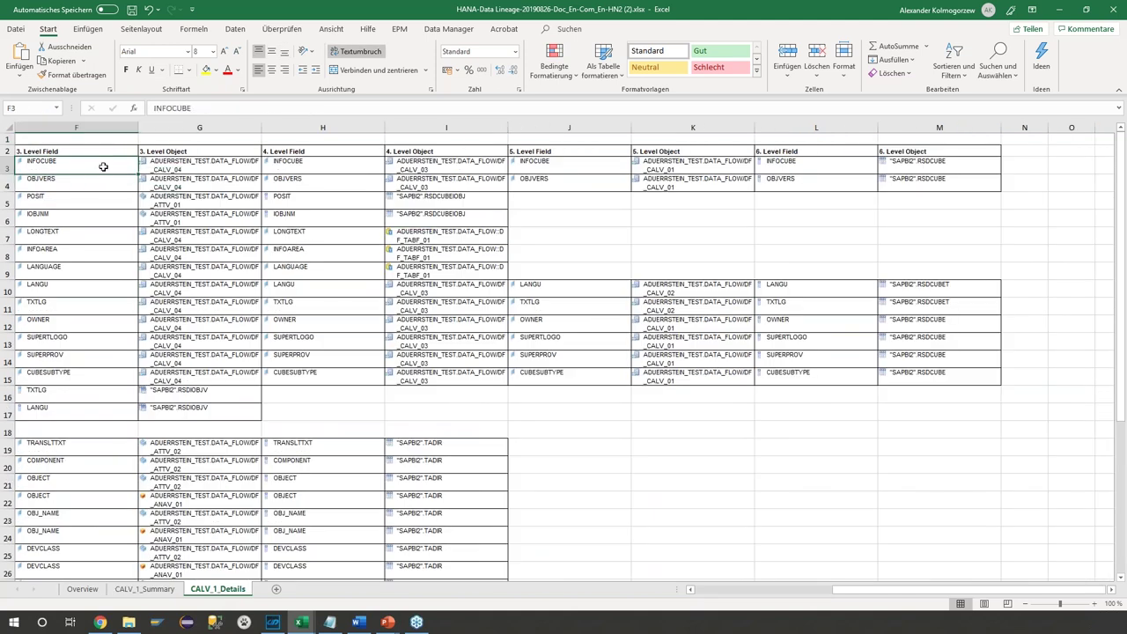
pyautogui.press('Home')
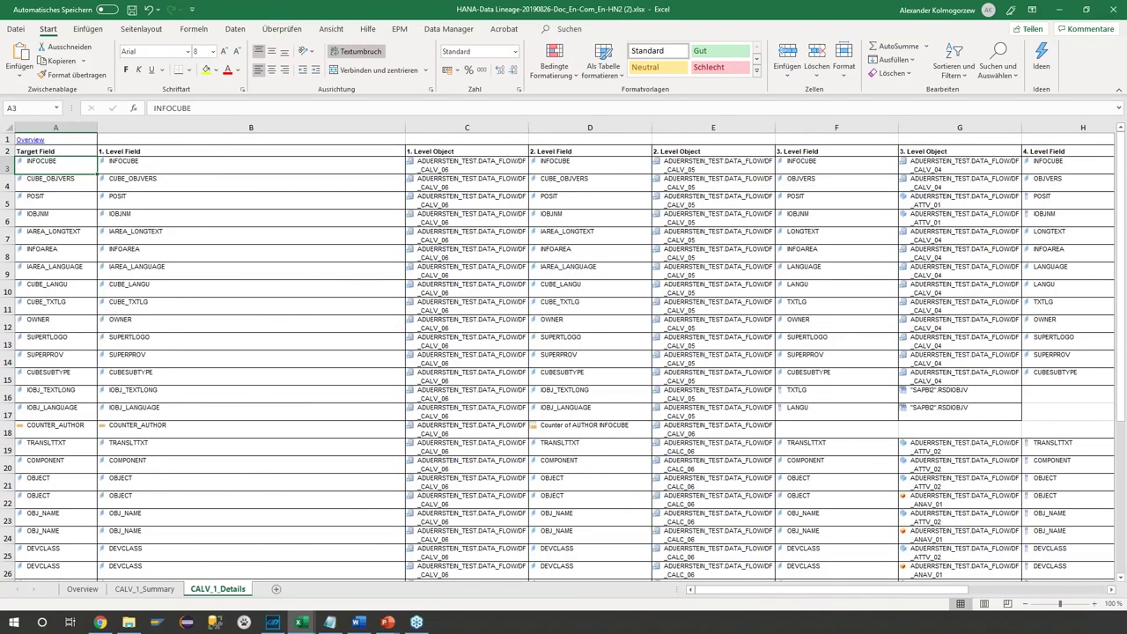
pyautogui.press('Right')
pyautogui.press('Right')
pyautogui.press('Right')
pyautogui.press('Right')
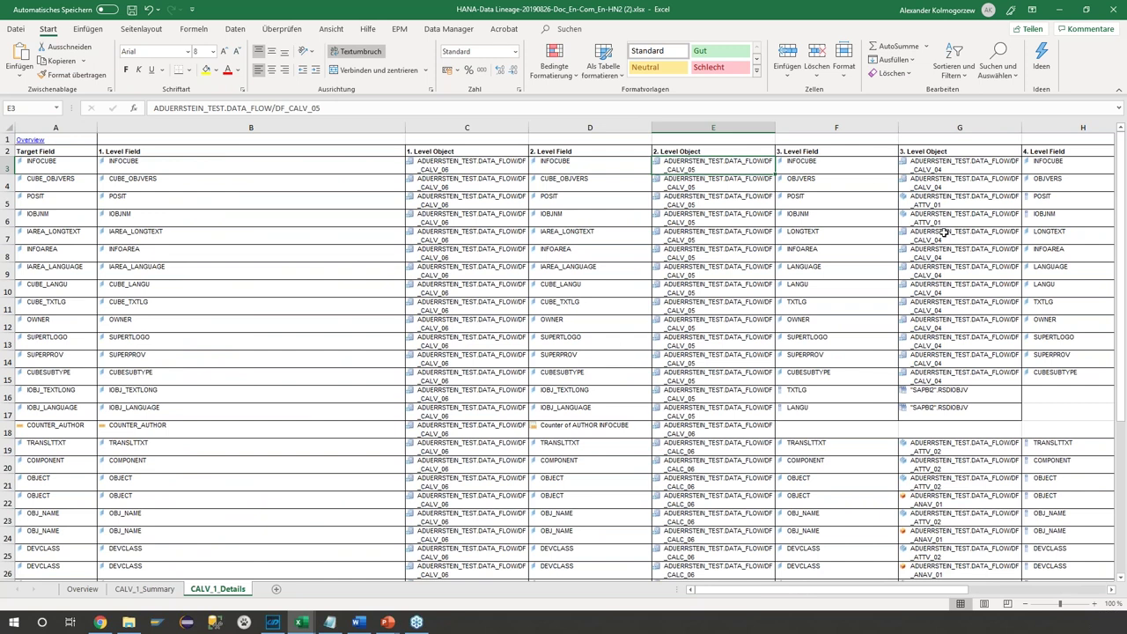
pyautogui.press('Right')
pyautogui.press('Right')
pyautogui.press('Right')
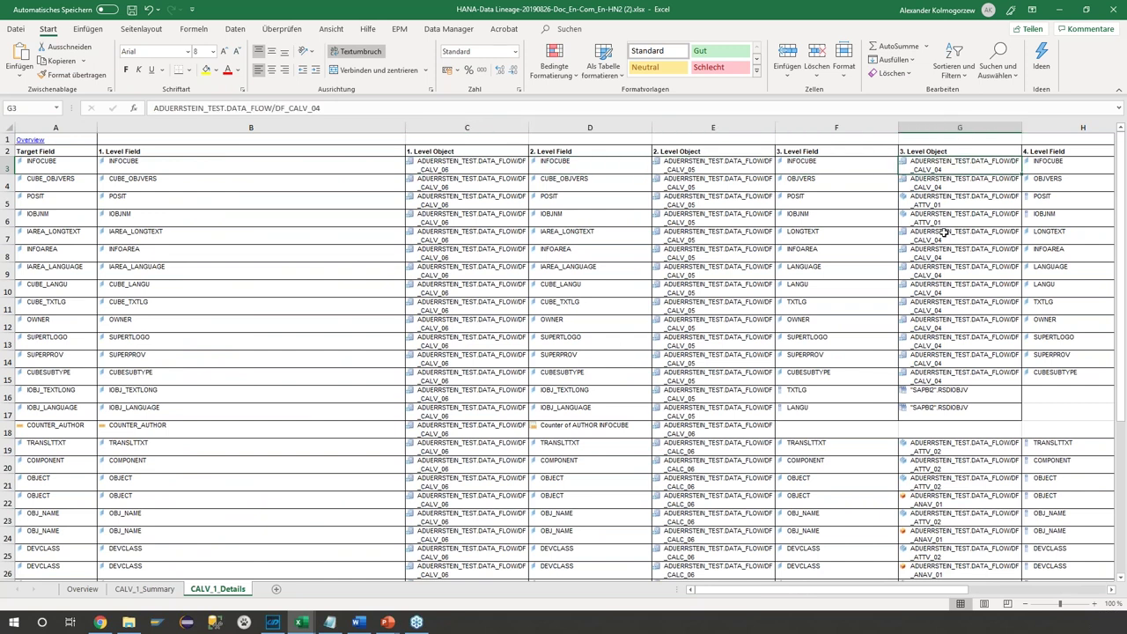
pyautogui.press('Right')
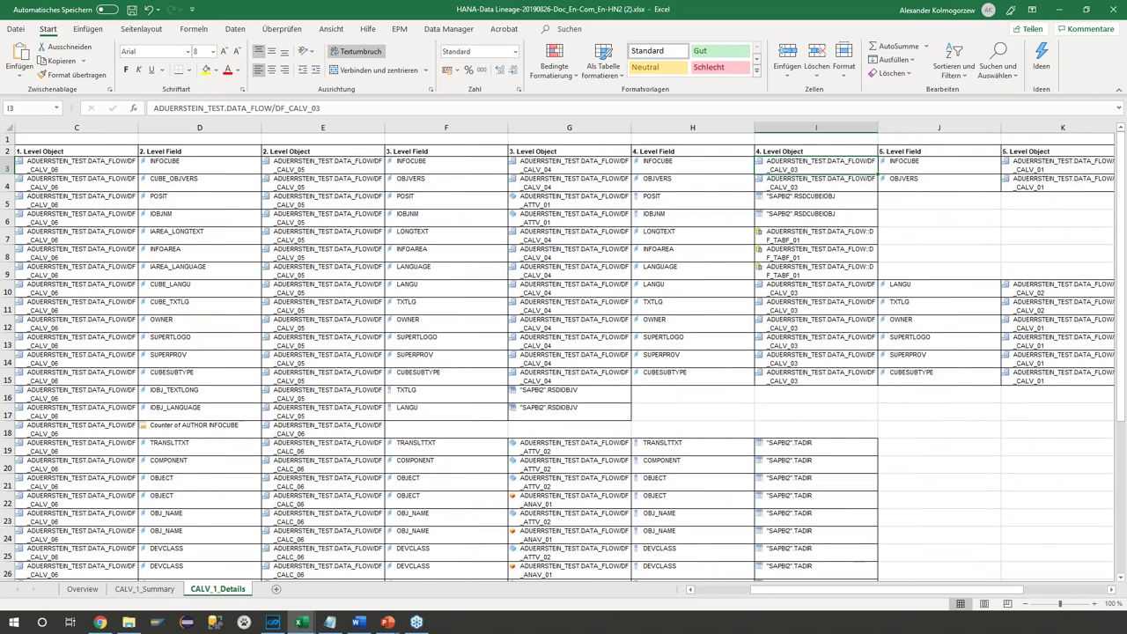
pyautogui.press('Left')
pyautogui.press('Left')
pyautogui.press('Right')
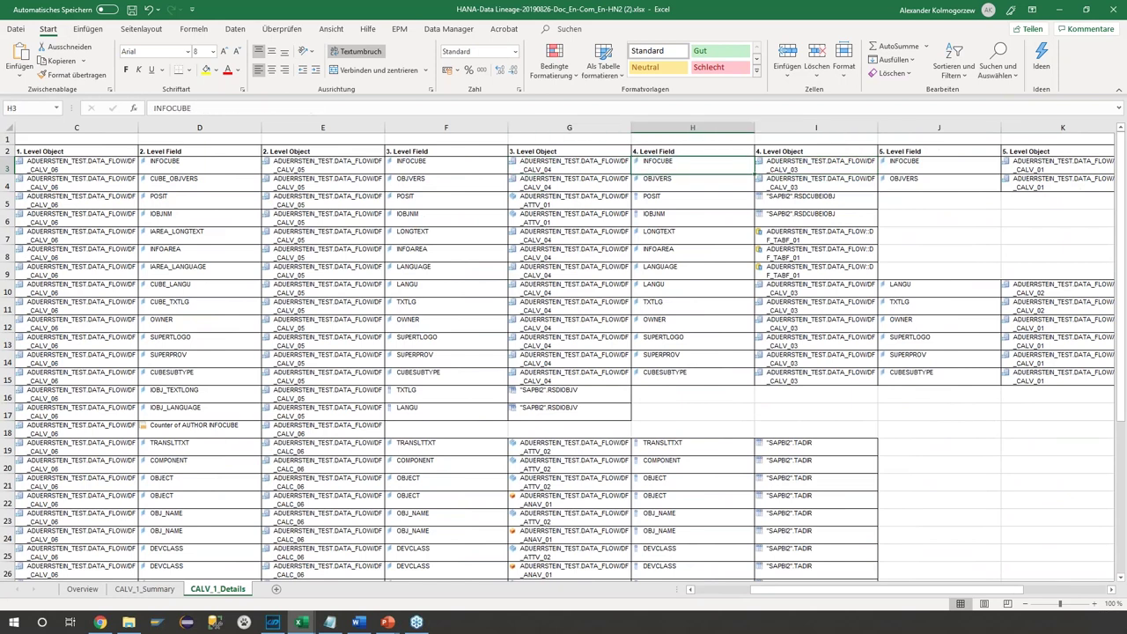
pyautogui.press('Right')
pyautogui.press('Right')
pyautogui.press('Right')
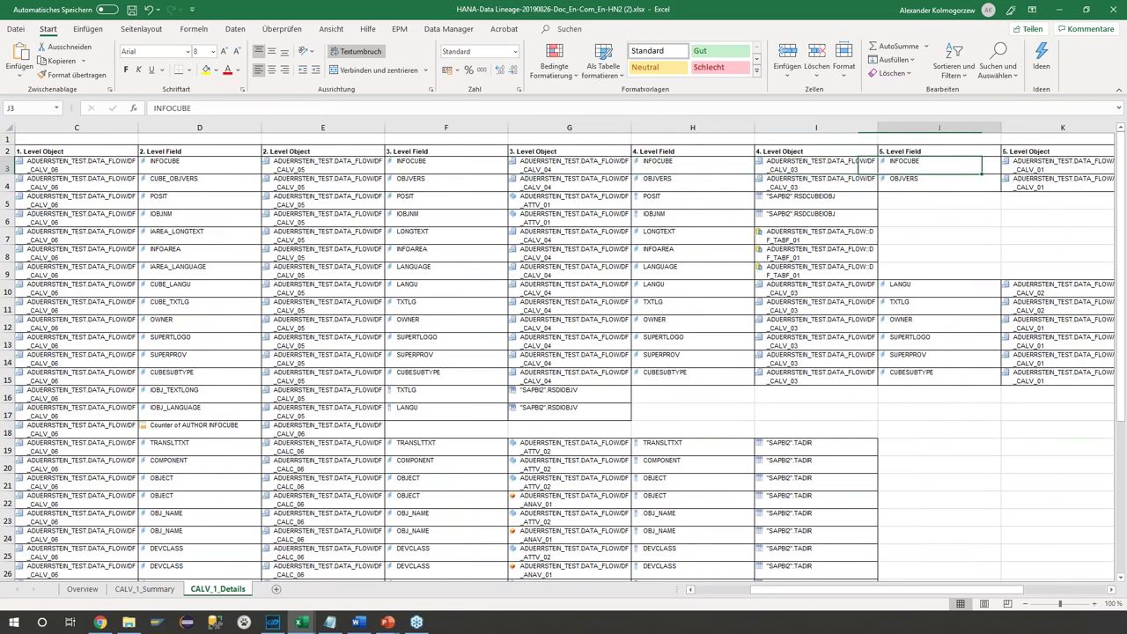
pyautogui.press('Right')
pyautogui.press('Right')
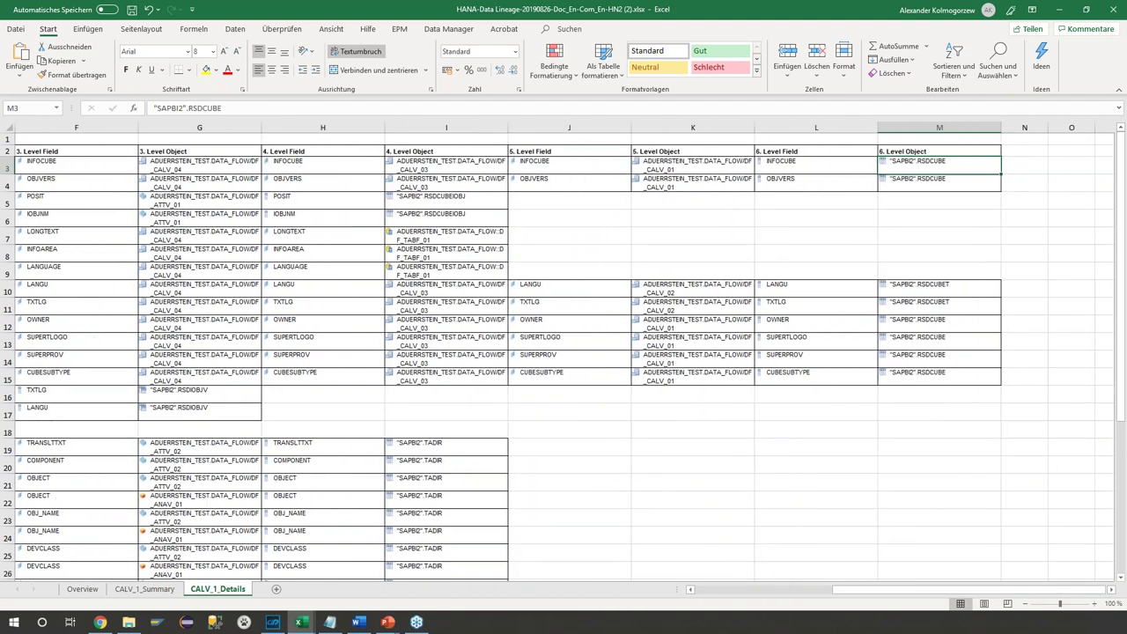
# Go back along row 3 to the INFOCUBE target field and check its 1. Level Object in cell C3.
pyautogui.press('Left')
pyautogui.press('Left')
pyautogui.press('Left')
pyautogui.press('Left')
pyautogui.press('Left')
pyautogui.press('Left')
pyautogui.press('Left')
pyautogui.press('Left')
pyautogui.press('Left')
pyautogui.press('Left')
pyautogui.press('Left')
pyautogui.press('Left')
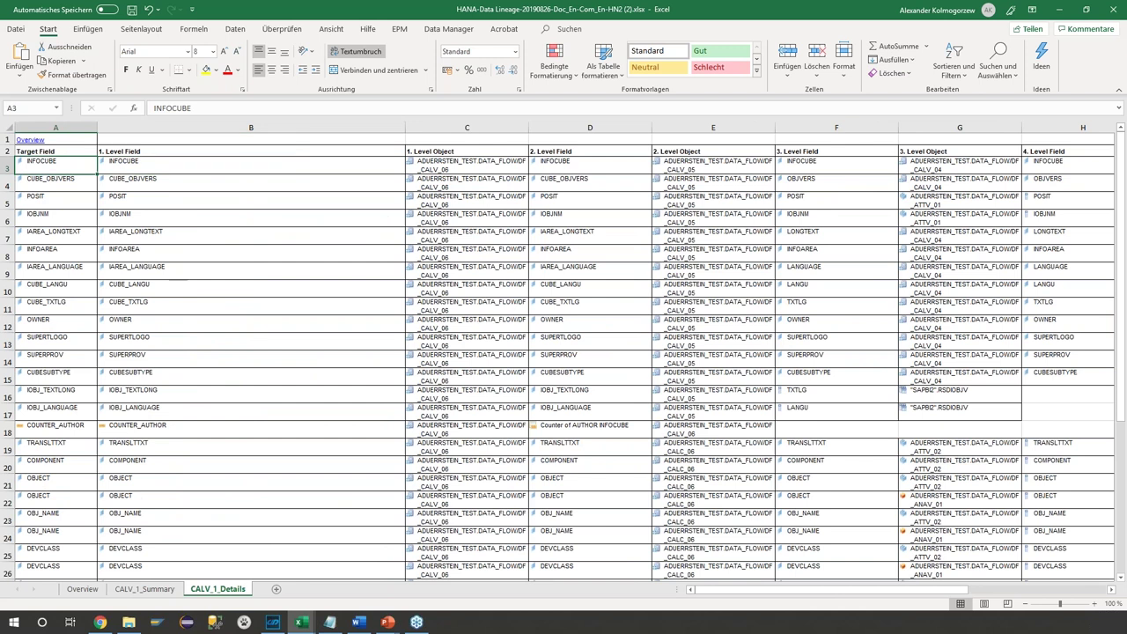
pyautogui.press('Right')
pyautogui.press('Right')
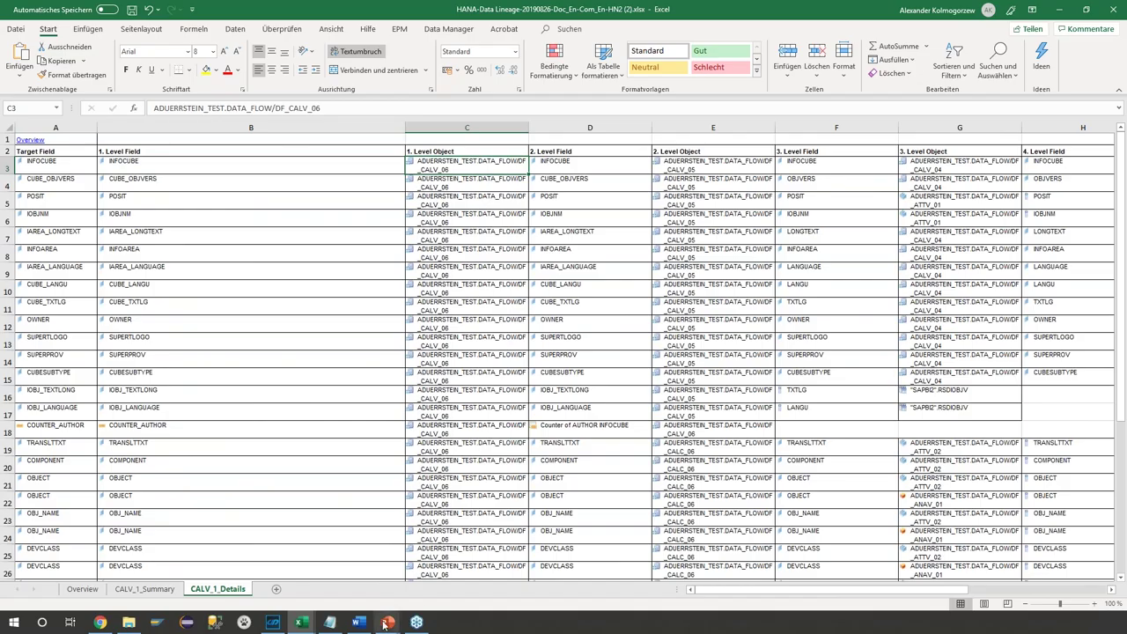
# Switch to the PowerPoint slide show, advance to the Data Lineage – Scope slide and reveal its first Supporting Areas points.
pyautogui.click(389, 568)
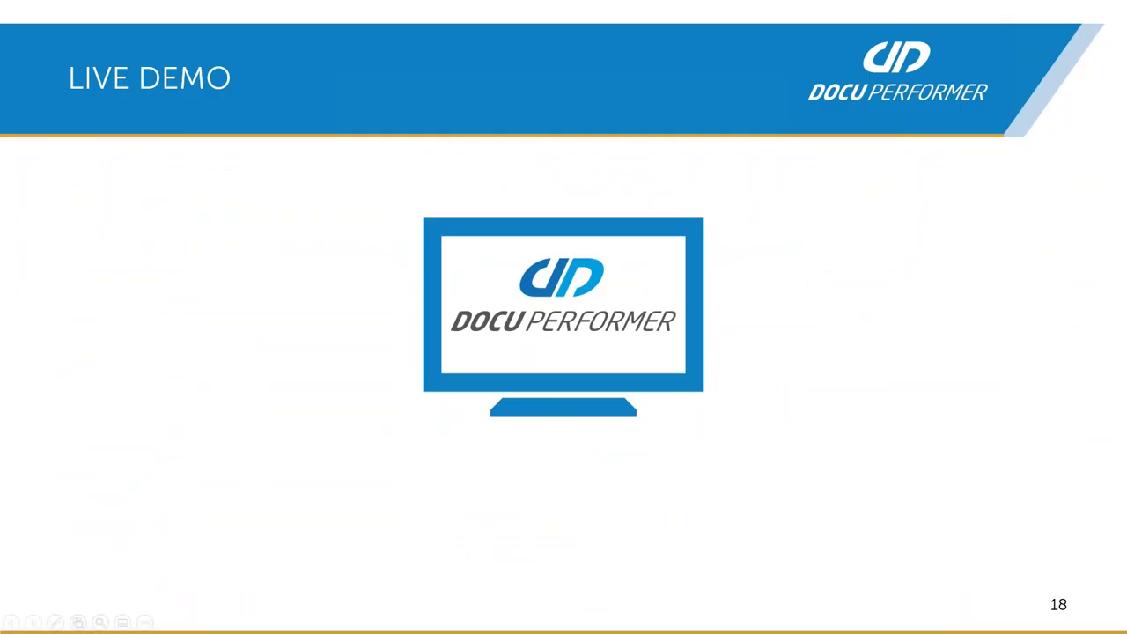
pyautogui.press('Right')
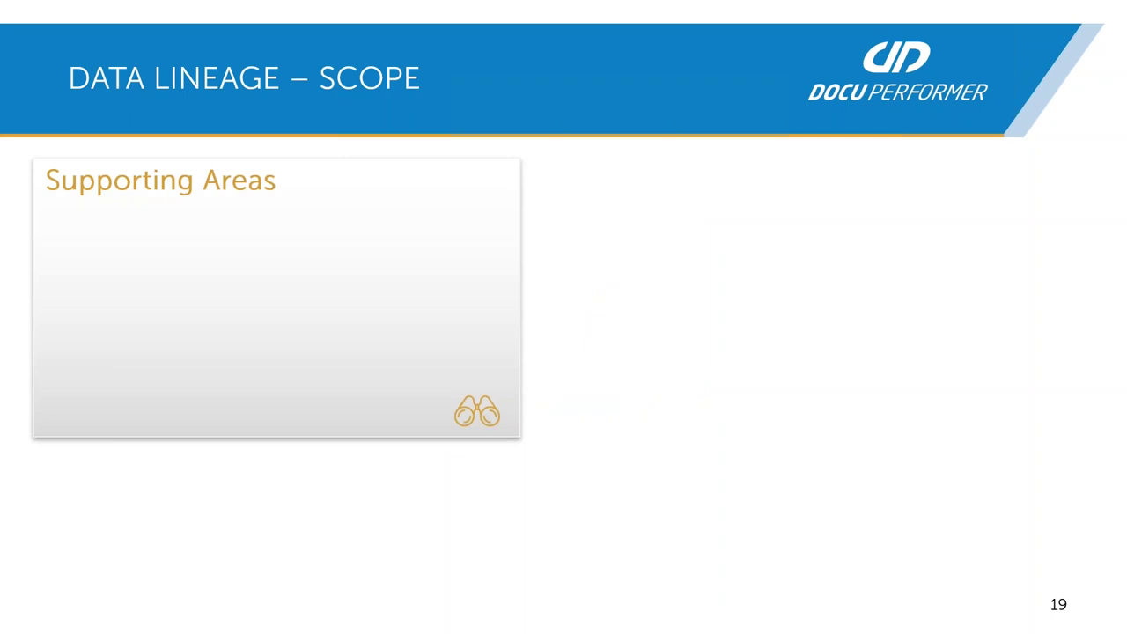
pyautogui.press('Right')
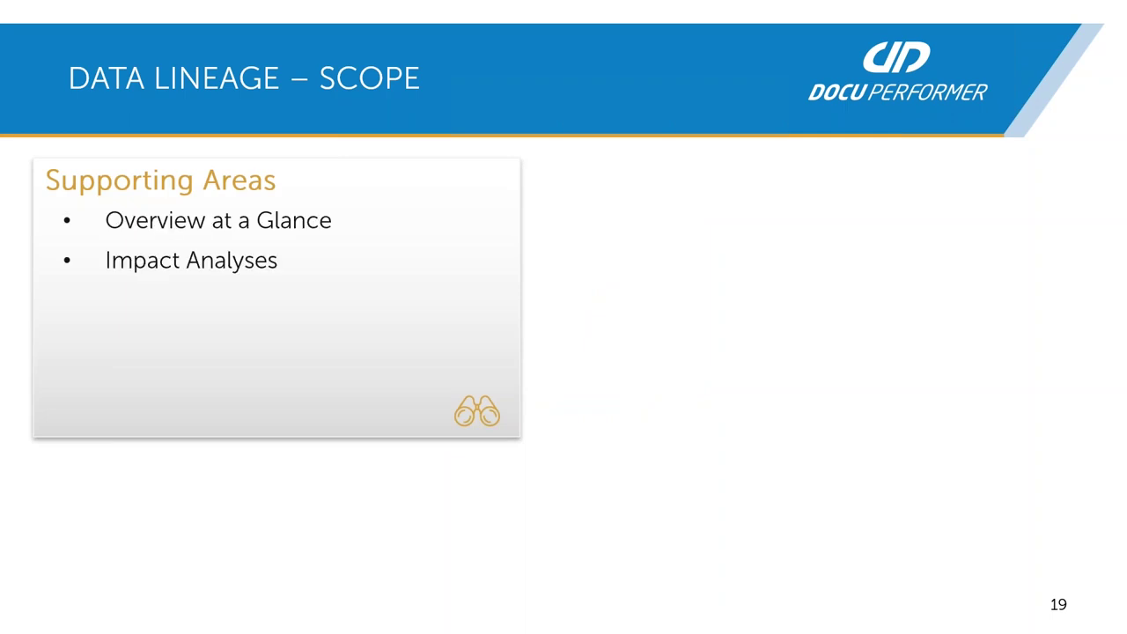